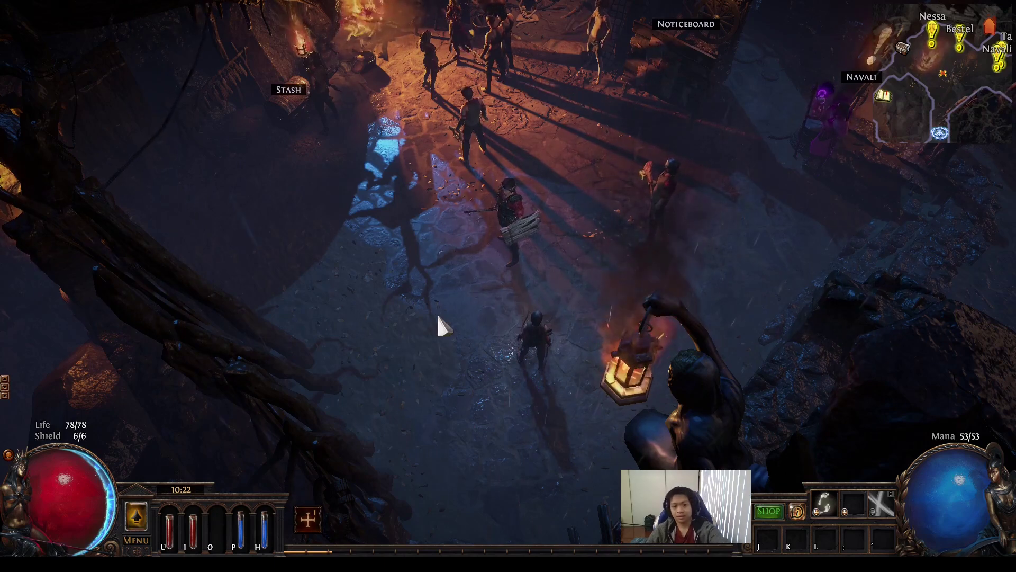
Bring up the game menu and open Options on the Game settings with the item filter list
{"action": "key", "text": "Escape"}
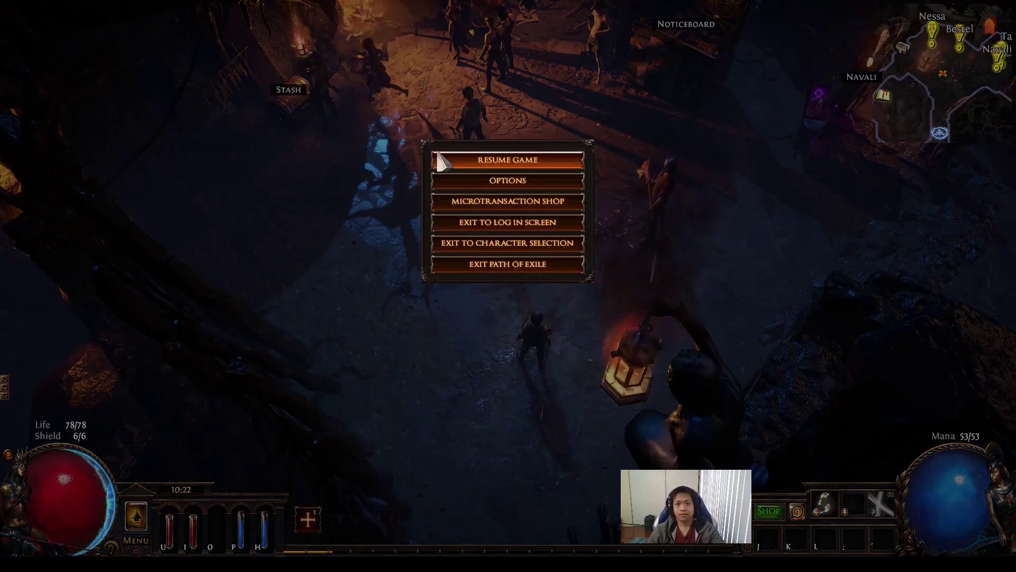
{"action": "left_click", "coordinate": [465, 180]}
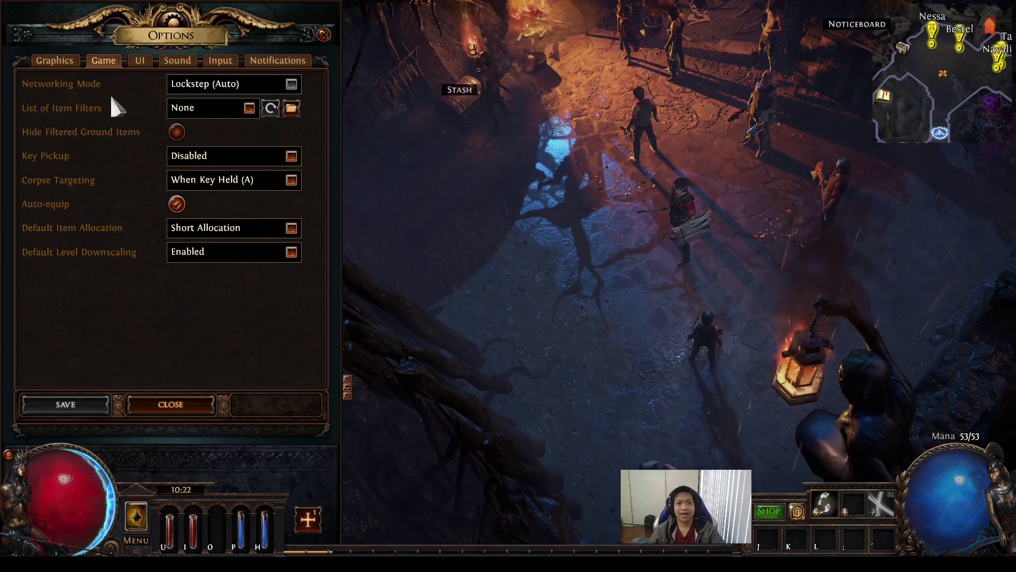
Check the item filter list, which offers only None and Default, and close Options unchanged
{"action": "left_click", "coordinate": [203, 106]}
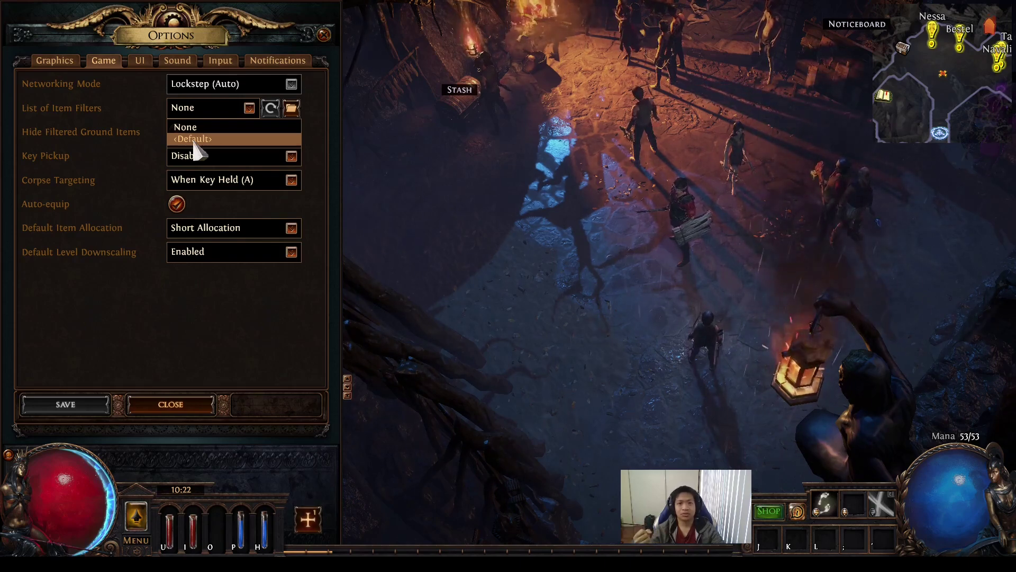
{"action": "left_click", "coordinate": [317, 34]}
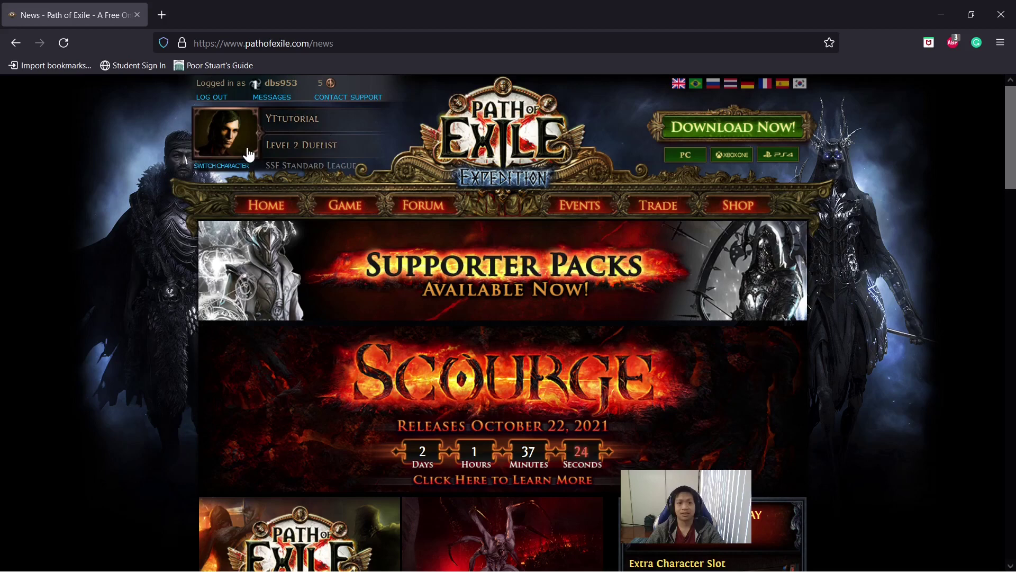
Go through HOME > My Account to the account's Item Filters page, which lists no filters yet
{"action": "mouse_move", "coordinate": [259, 216]}
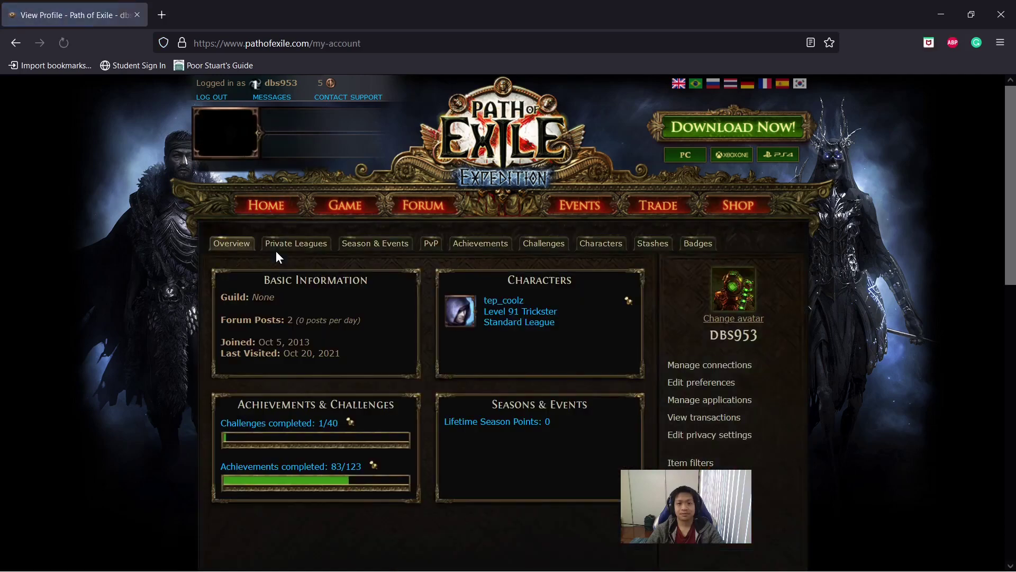
{"action": "left_click", "coordinate": [687, 463]}
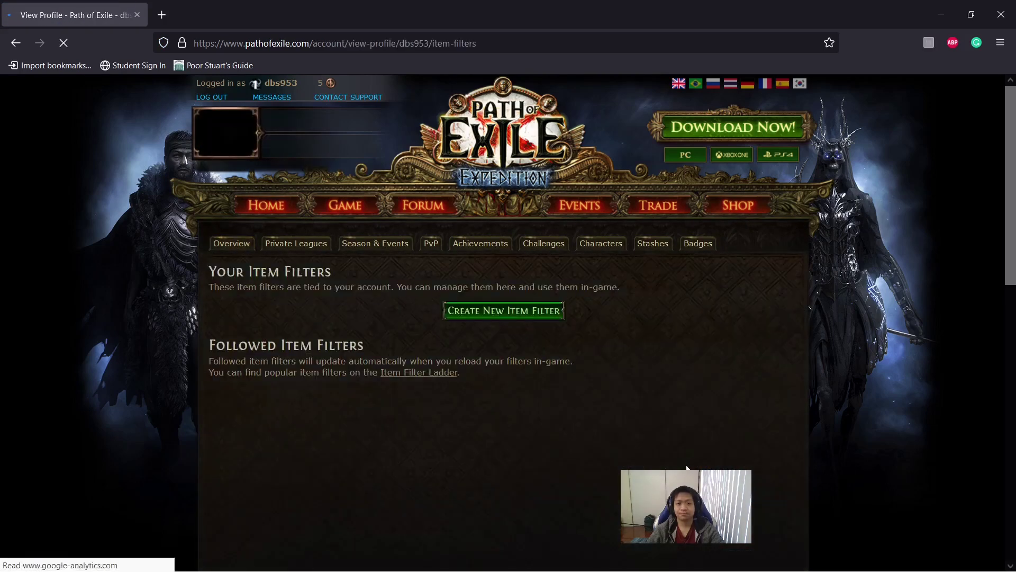
{"action": "scroll", "coordinate": [509, 370], "scroll_direction": "down", "scroll_amount": 2}
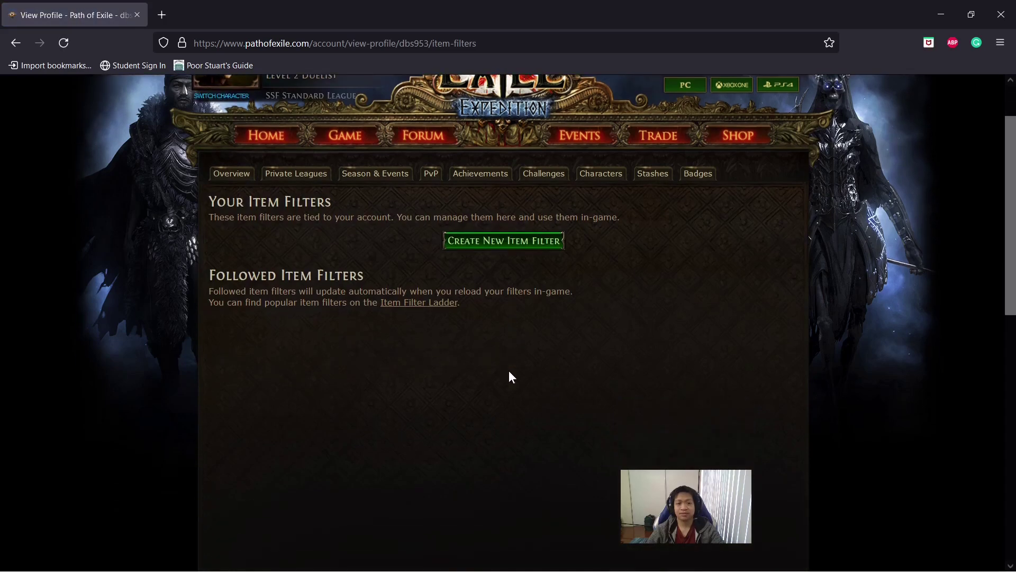
Open the Item Filter Ladder and go to the NeverSink-1regular-softcore filter page
{"action": "left_click", "coordinate": [406, 305]}
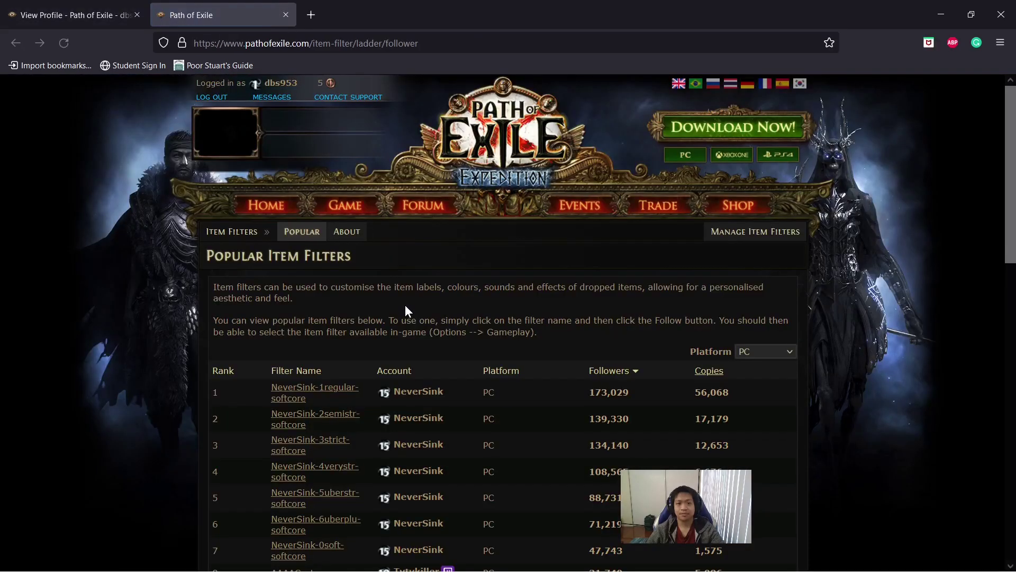
{"action": "scroll", "coordinate": [575, 228], "scroll_direction": "down", "scroll_amount": 6}
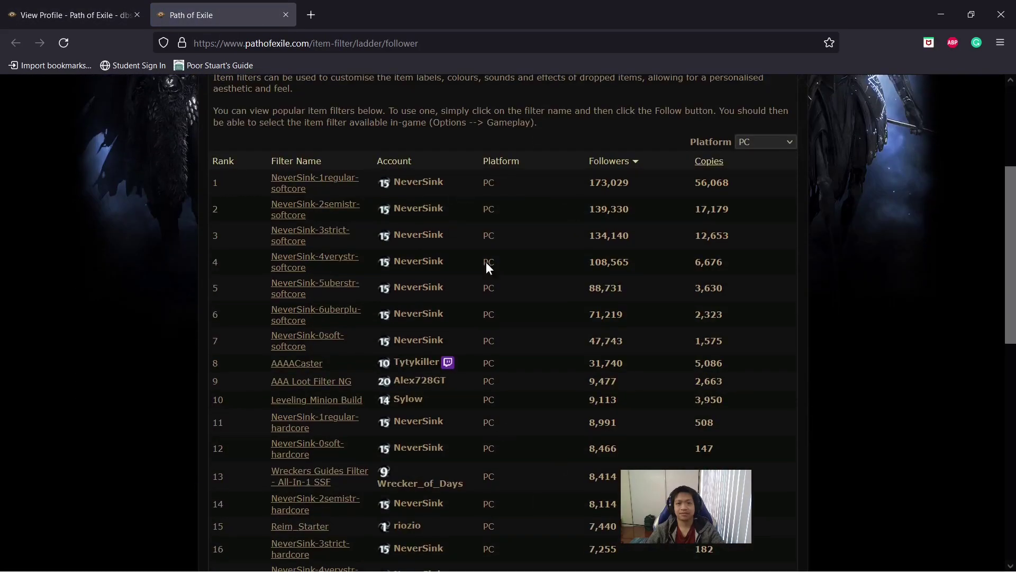
{"action": "scroll", "coordinate": [512, 395], "scroll_direction": "down", "scroll_amount": 6}
{"action": "scroll", "coordinate": [512, 394], "scroll_direction": "up", "scroll_amount": 4}
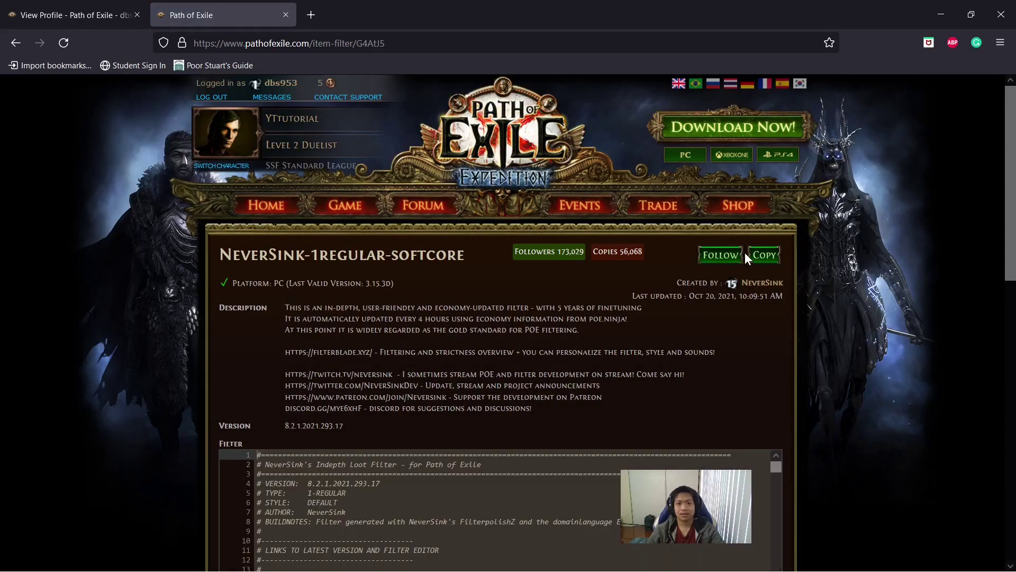
Follow the NeverSink-1regular-softcore filter
{"action": "left_click", "coordinate": [723, 257]}
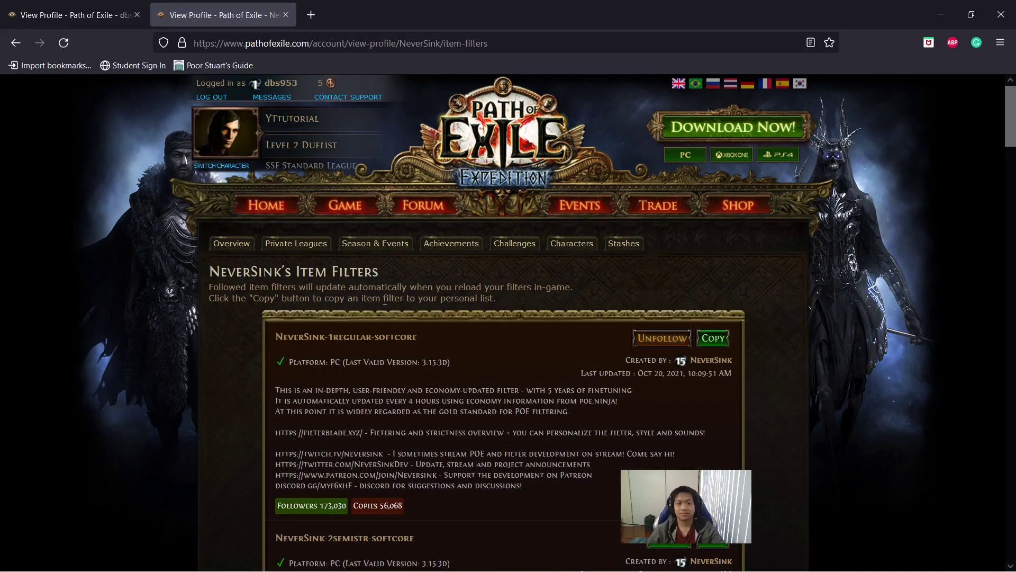
{"action": "scroll", "coordinate": [385, 302], "scroll_direction": "down", "scroll_amount": 3}
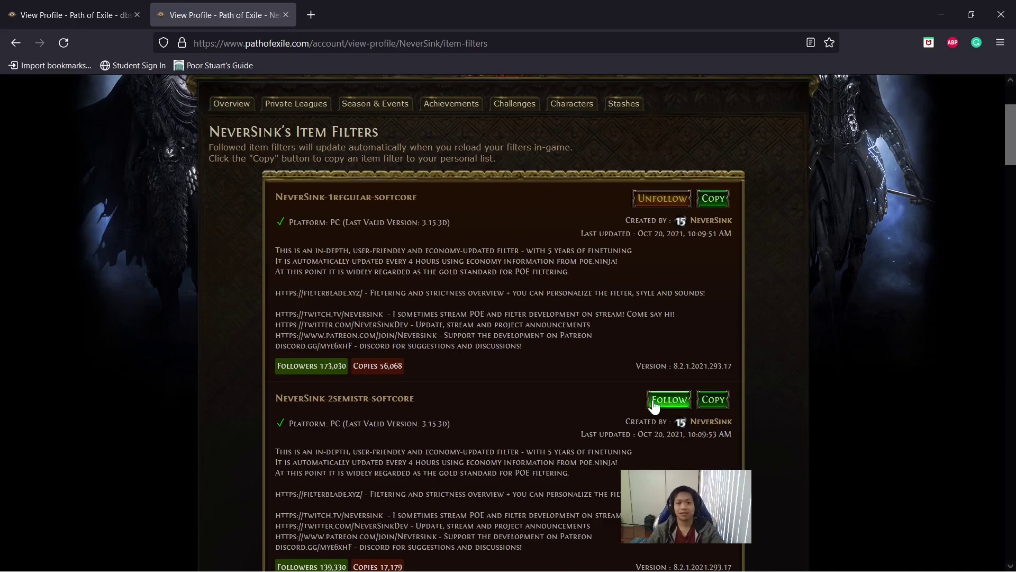
{"action": "scroll", "coordinate": [573, 390], "scroll_direction": "down", "scroll_amount": 2}
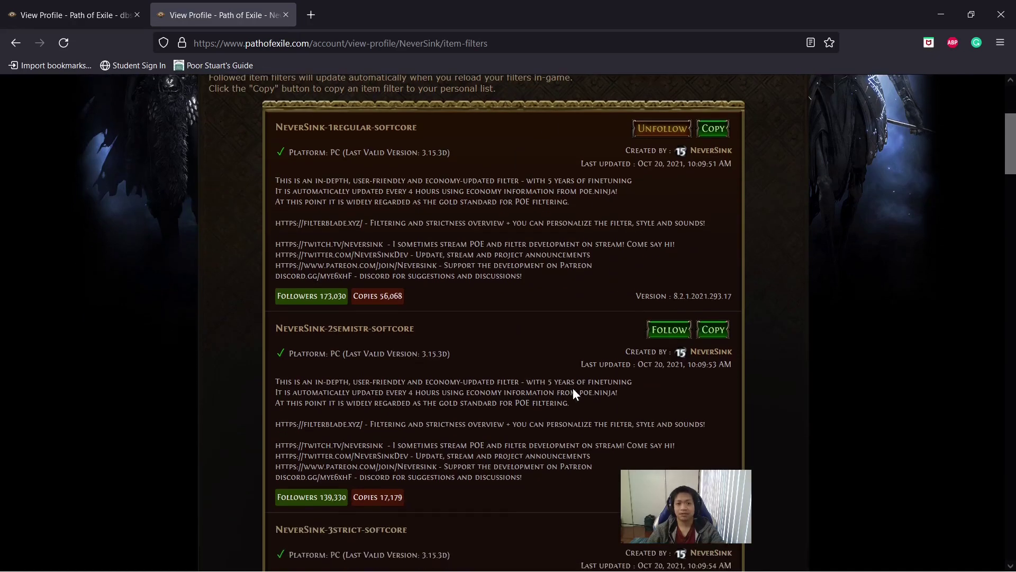
Unfollow NeverSink-1regular-softcore and browse NeverSink's list of other filter variants
{"action": "left_click", "coordinate": [642, 138]}
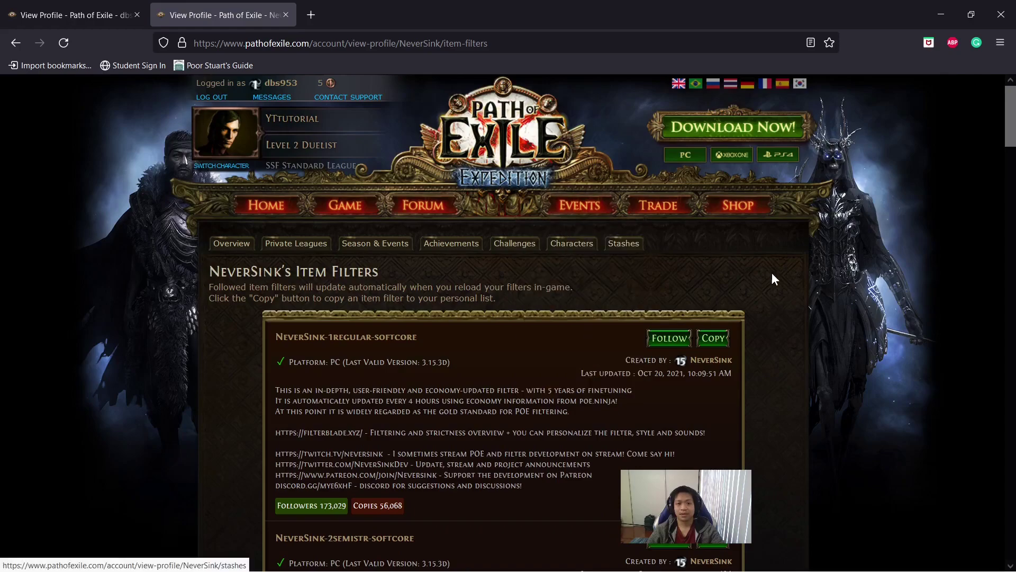
{"action": "scroll", "coordinate": [799, 281], "scroll_direction": "down", "scroll_amount": 6}
{"action": "scroll", "coordinate": [800, 282], "scroll_direction": "up", "scroll_amount": 3}
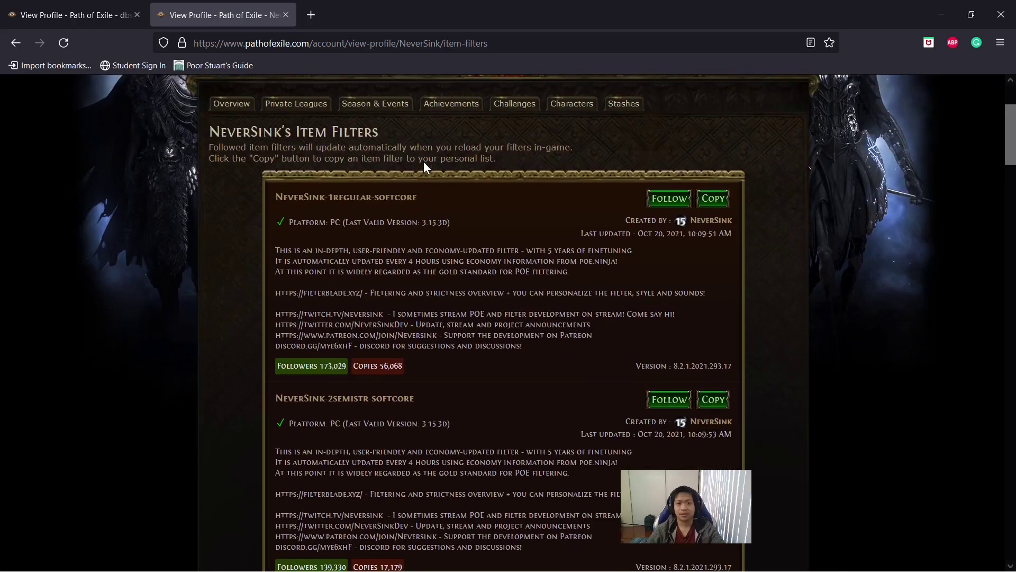
{"action": "scroll", "coordinate": [424, 167], "scroll_direction": "down", "scroll_amount": 15}
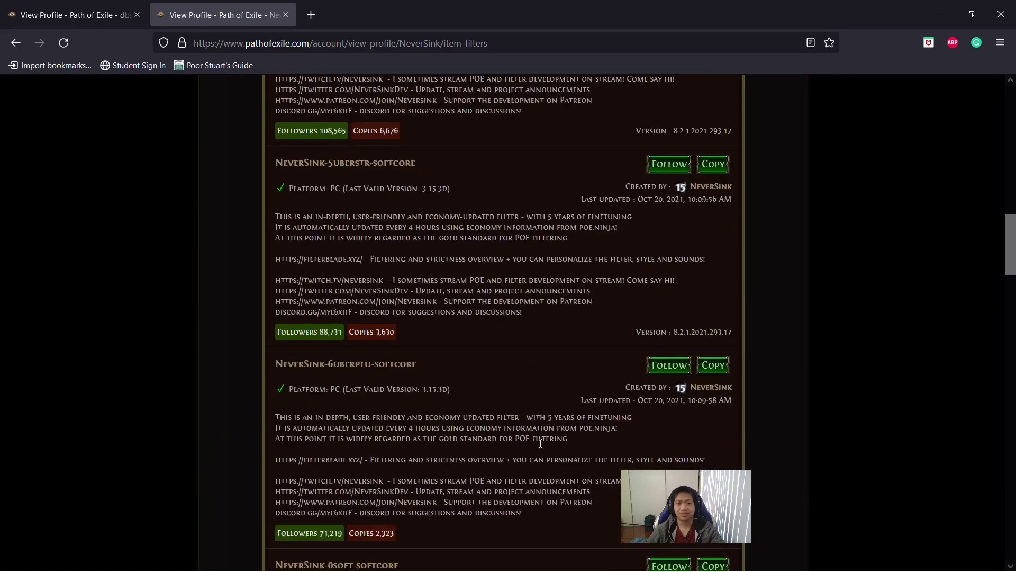
{"action": "scroll", "coordinate": [540, 443], "scroll_direction": "down", "scroll_amount": 5}
{"action": "scroll", "coordinate": [539, 443], "scroll_direction": "down", "scroll_amount": 14}
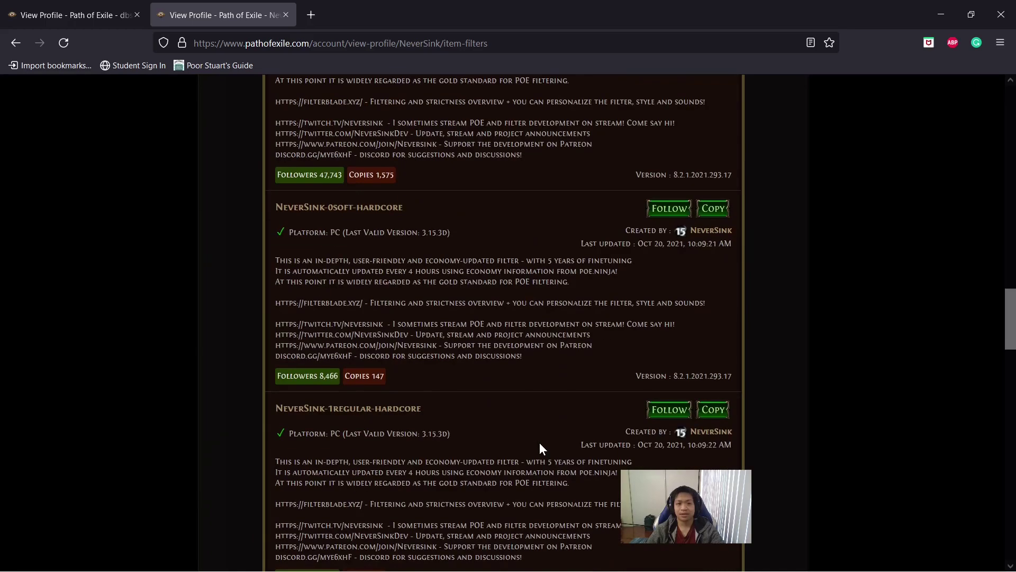
{"action": "scroll", "coordinate": [540, 443], "scroll_direction": "up", "scroll_amount": 20}
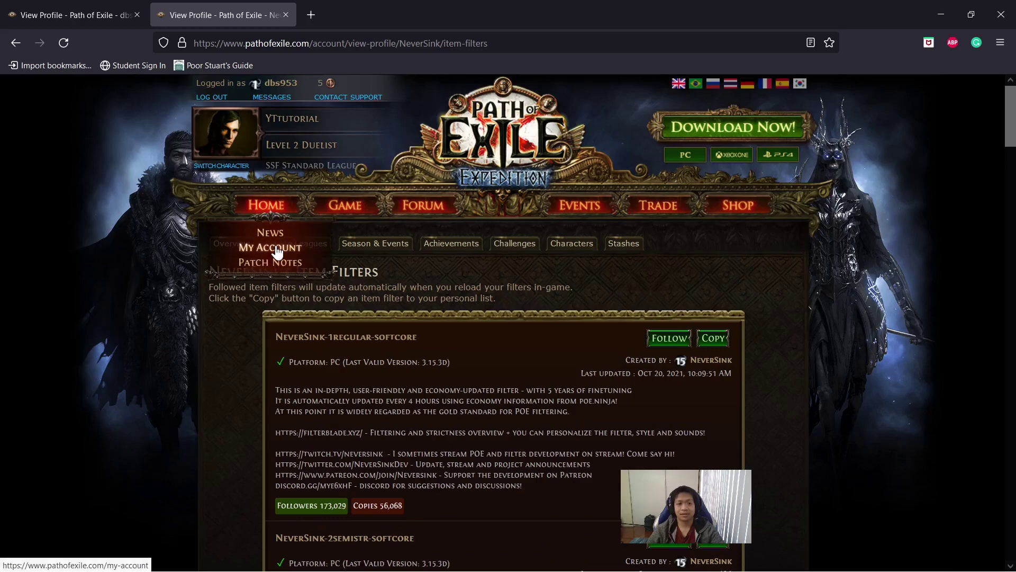
Return via My Account and Item filters to the Popular Item Filters ladder in a third tab
{"action": "left_click", "coordinate": [277, 252]}
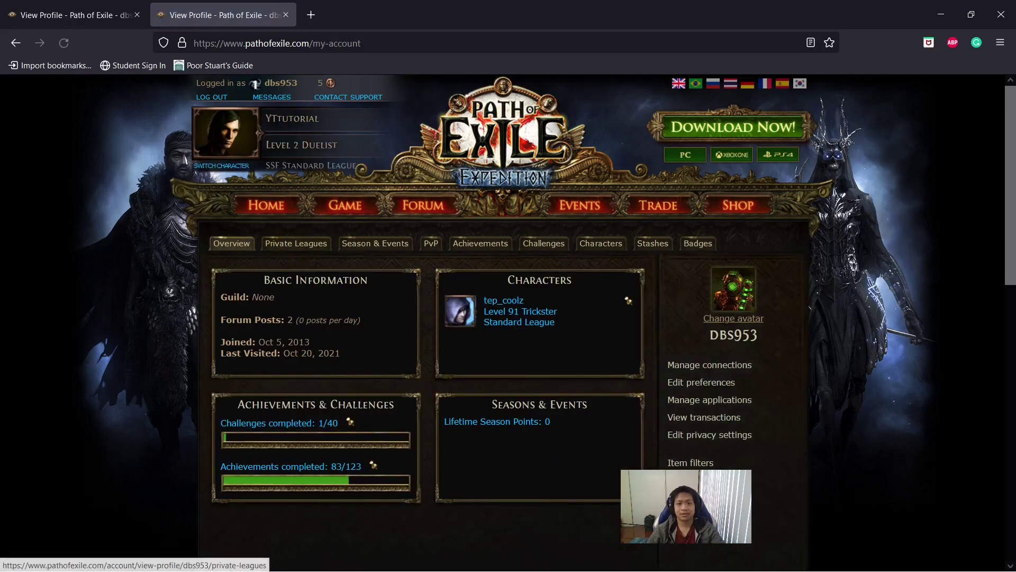
{"action": "left_click", "coordinate": [708, 463]}
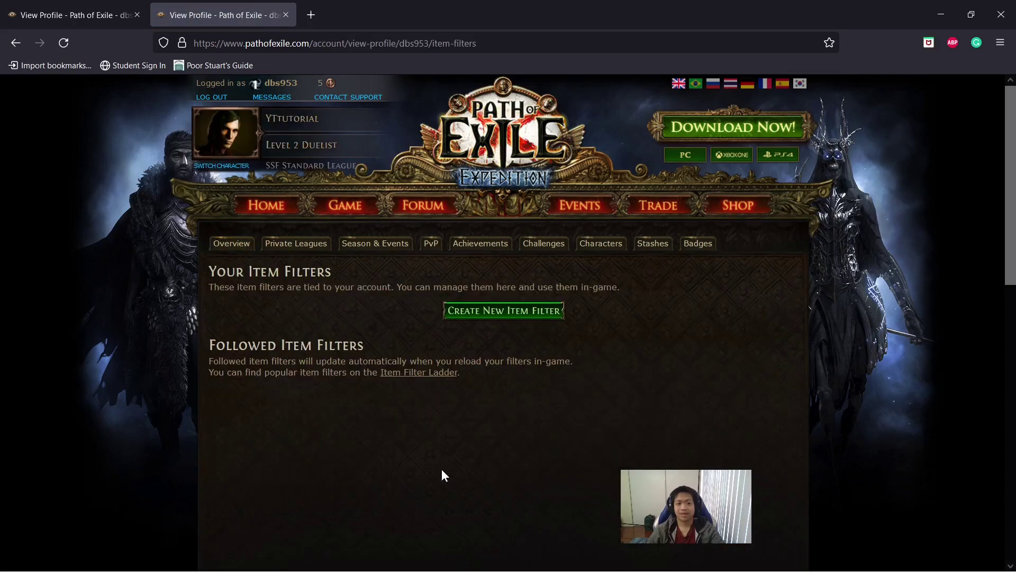
{"action": "left_click", "coordinate": [404, 375]}
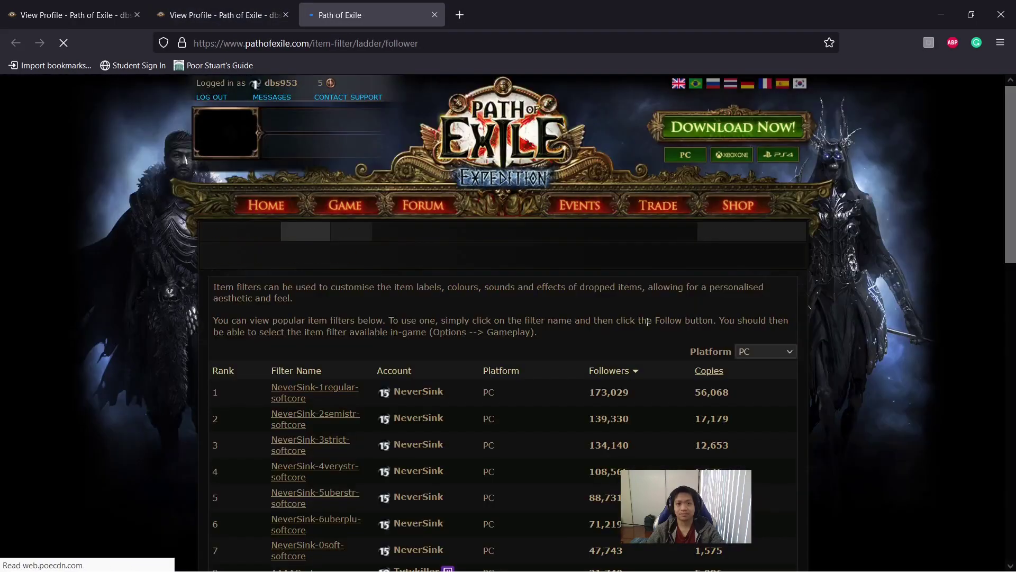
{"action": "scroll", "coordinate": [422, 232], "scroll_direction": "down", "scroll_amount": 3}
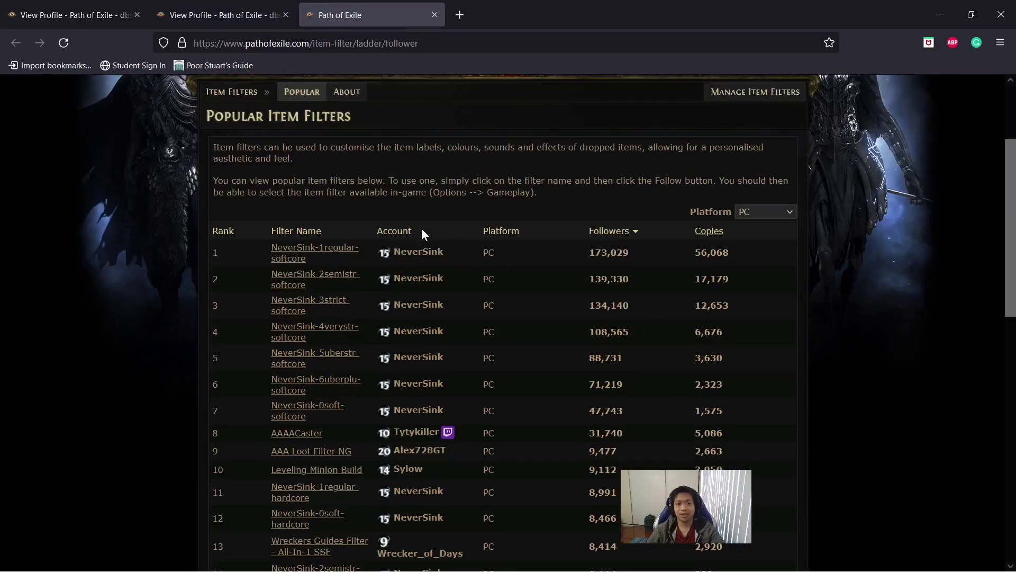
Follow the NeverSink 1regular, 2semistr, 3strict and 4verystr softcore filters
{"action": "left_click", "coordinate": [304, 256]}
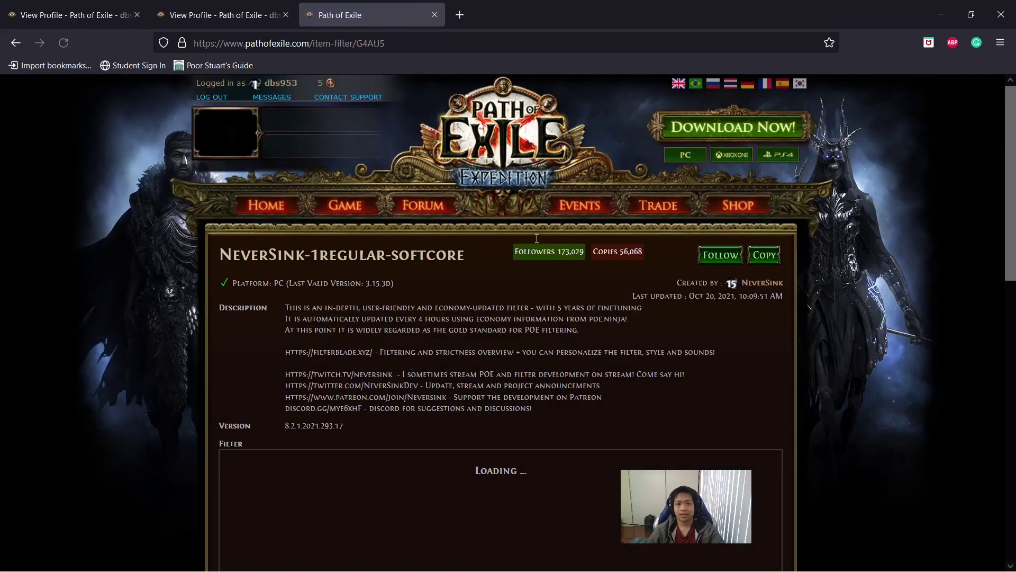
{"action": "left_click", "coordinate": [720, 255]}
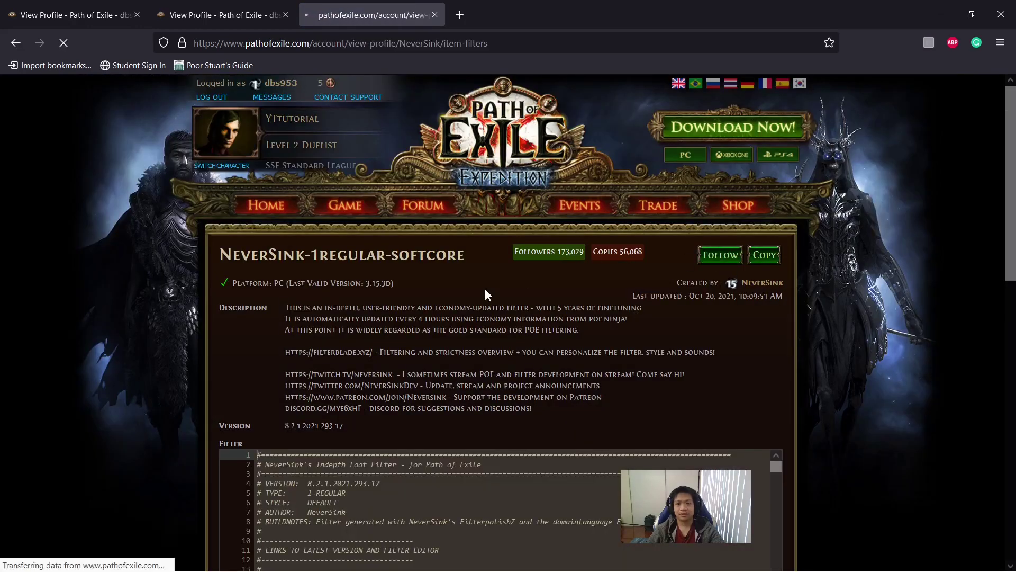
{"action": "scroll", "coordinate": [486, 289], "scroll_direction": "down", "scroll_amount": 1}
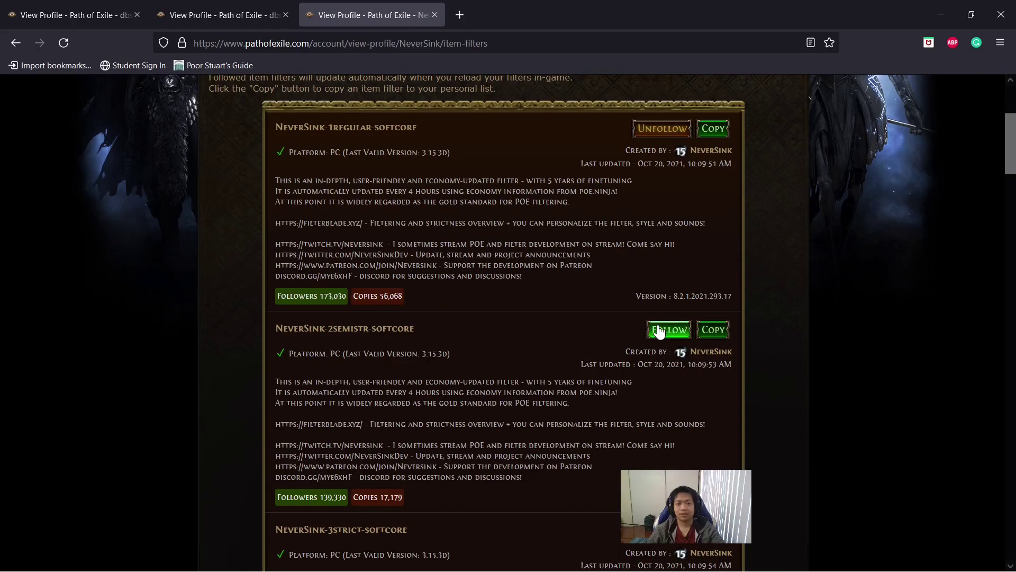
{"action": "left_click", "coordinate": [656, 331]}
{"action": "scroll", "coordinate": [532, 357], "scroll_direction": "down", "scroll_amount": 6}
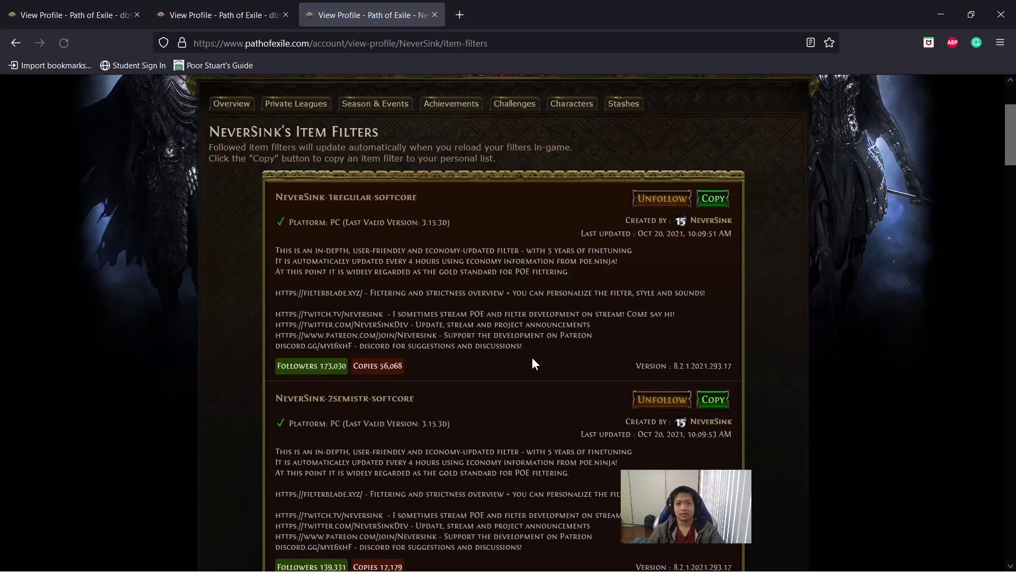
{"action": "left_click", "coordinate": [674, 400]}
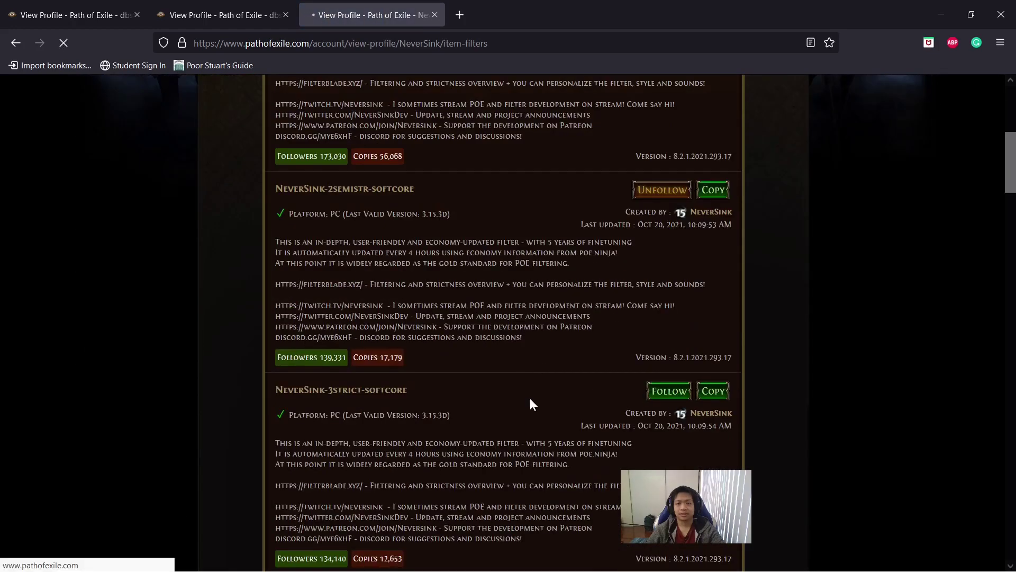
{"action": "scroll", "coordinate": [557, 412], "scroll_direction": "down", "scroll_amount": 3}
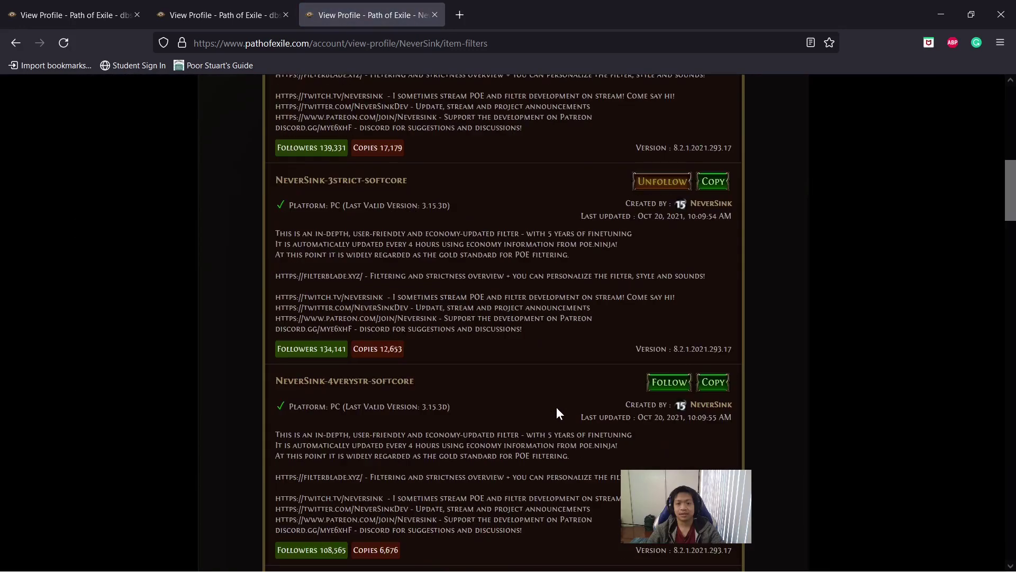
{"action": "left_click", "coordinate": [669, 381]}
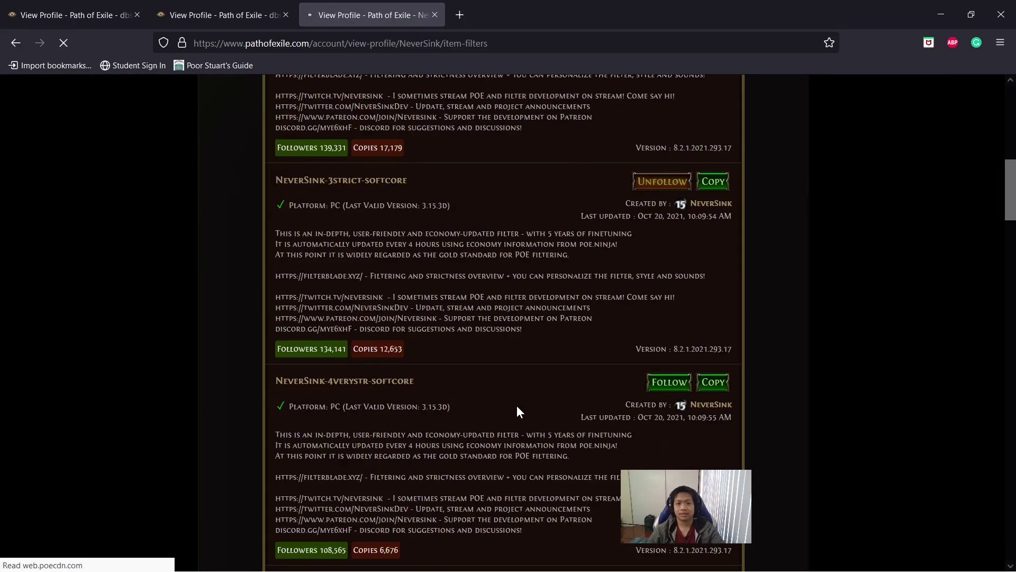
Make sure NeverSink-4verystr-softcore is followed, review the Followed Item Filters list, then visit the news page
{"action": "scroll", "coordinate": [253, 326], "scroll_direction": "down", "scroll_amount": 5}
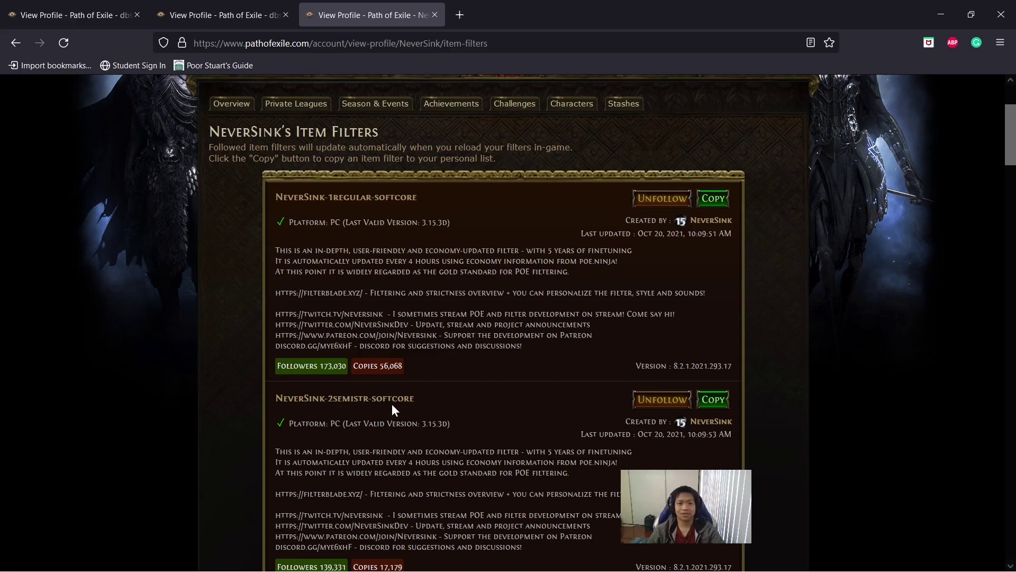
{"action": "scroll", "coordinate": [391, 403], "scroll_direction": "down", "scroll_amount": 3}
{"action": "scroll", "coordinate": [413, 464], "scroll_direction": "down", "scroll_amount": 3}
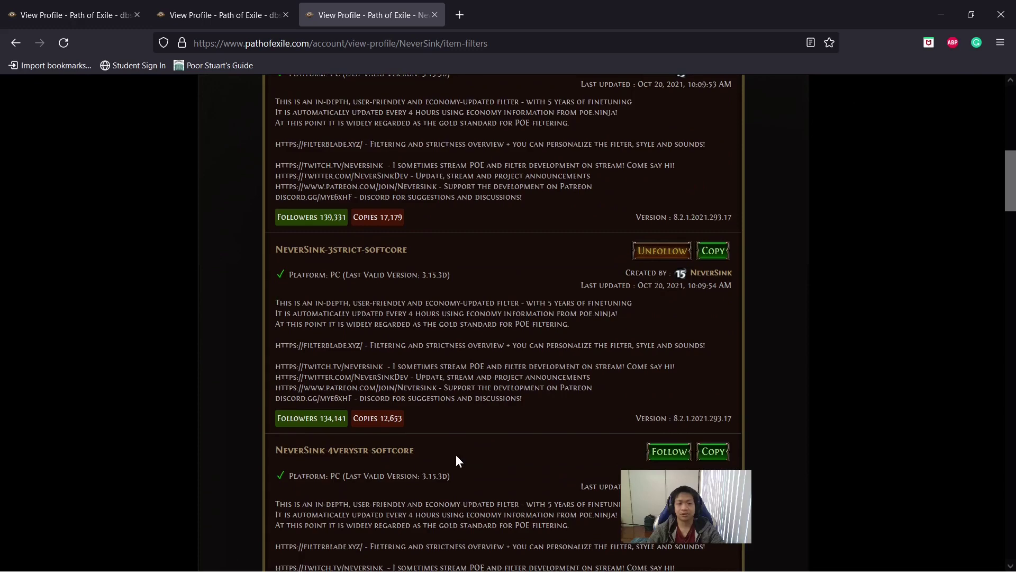
{"action": "scroll", "coordinate": [455, 454], "scroll_direction": "down", "scroll_amount": 1}
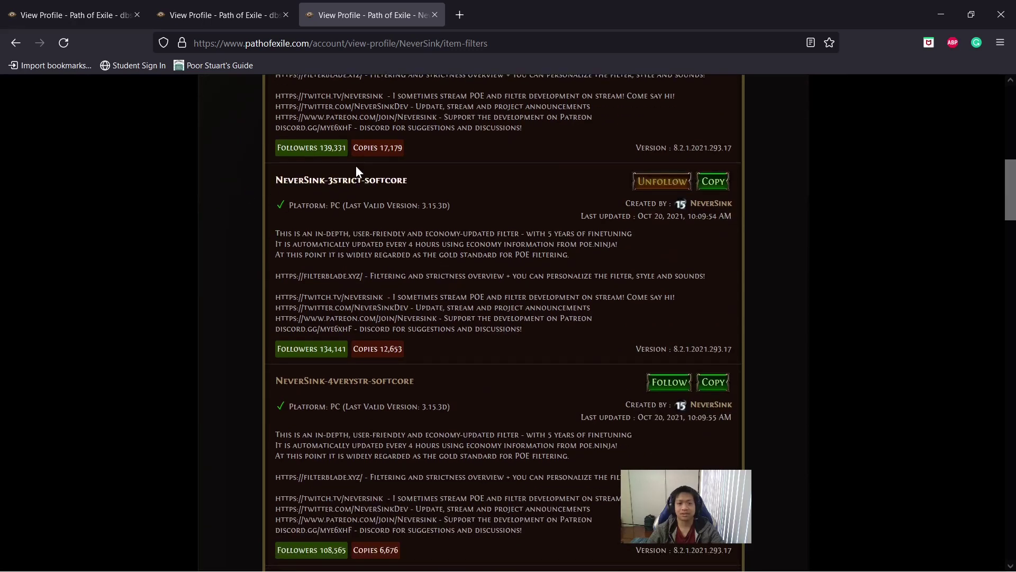
{"action": "left_click", "coordinate": [658, 382]}
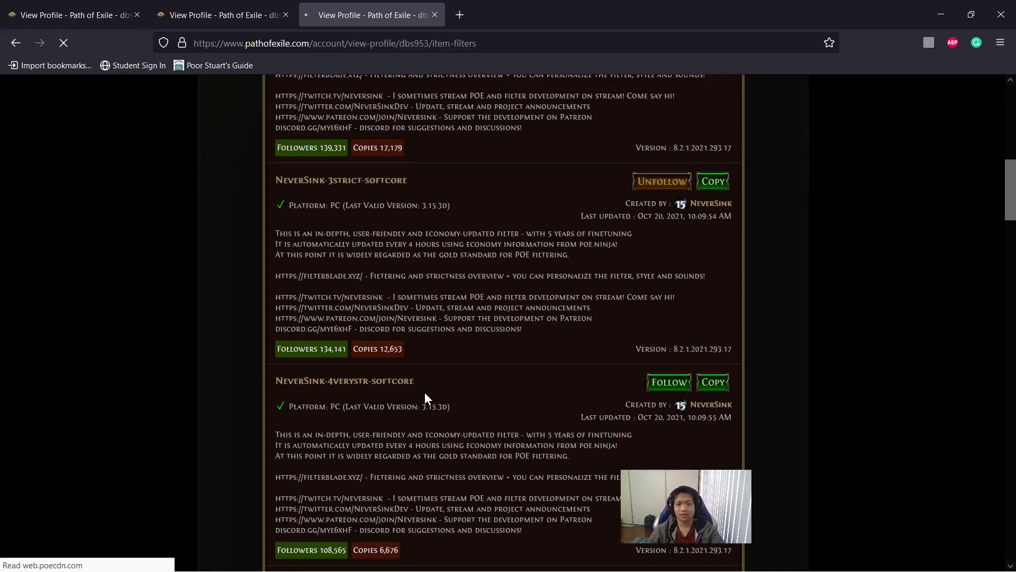
{"action": "scroll", "coordinate": [436, 390], "scroll_direction": "down", "scroll_amount": 2}
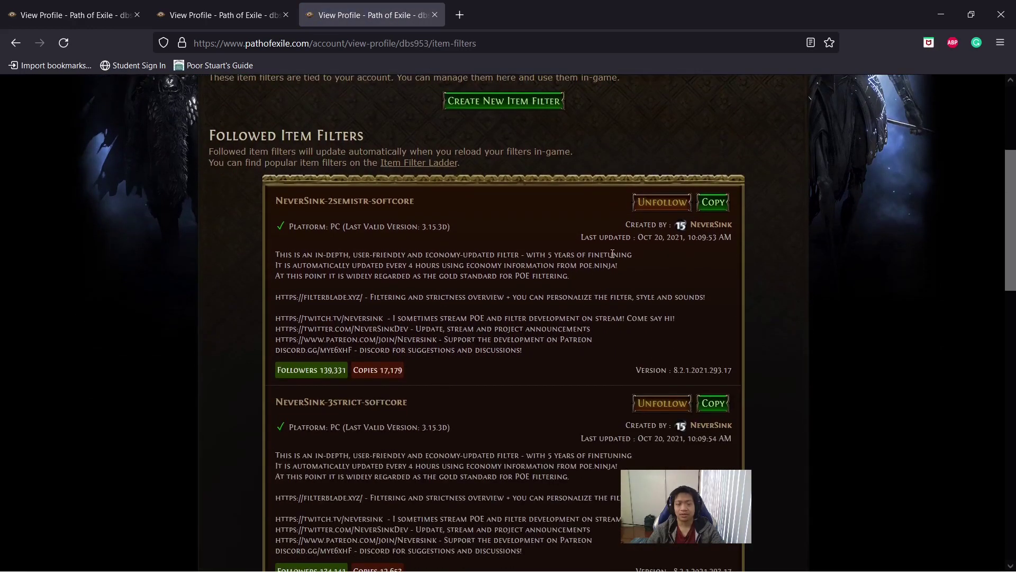
{"action": "scroll", "coordinate": [604, 318], "scroll_direction": "down", "scroll_amount": 2}
{"action": "scroll", "coordinate": [592, 462], "scroll_direction": "down", "scroll_amount": 3}
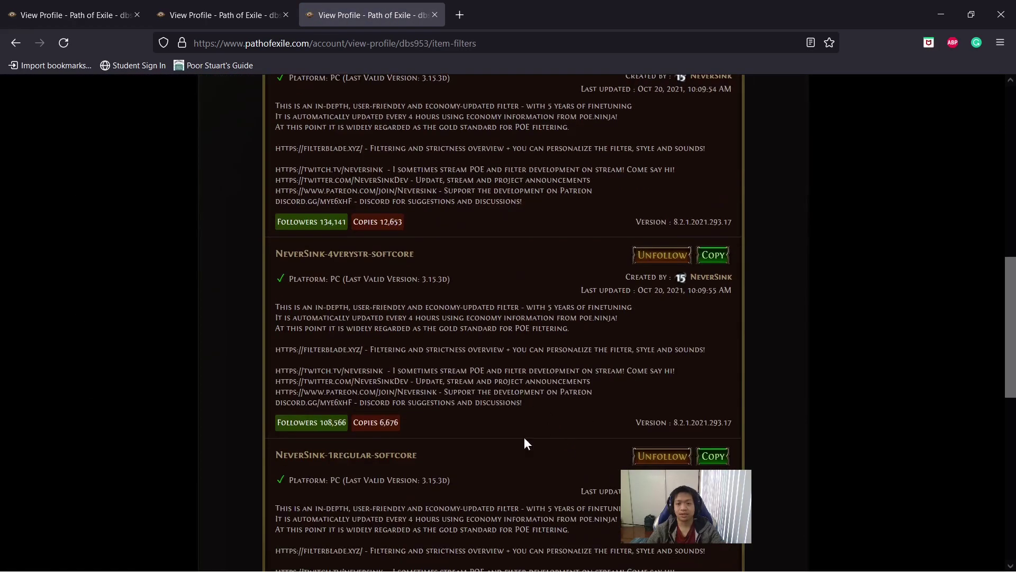
{"action": "scroll", "coordinate": [548, 465], "scroll_direction": "down", "scroll_amount": 2}
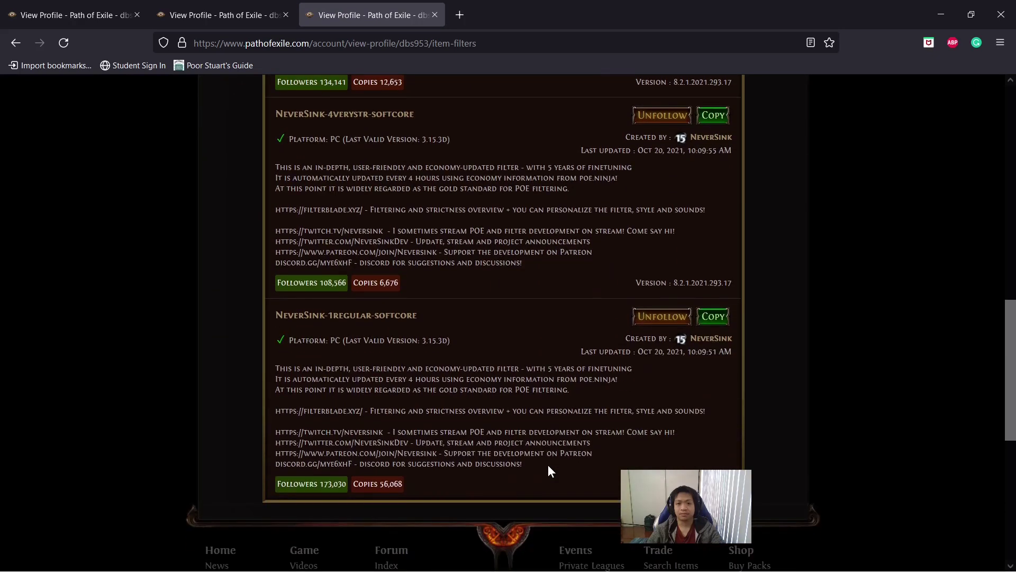
{"action": "scroll", "coordinate": [548, 465], "scroll_direction": "up", "scroll_amount": 12}
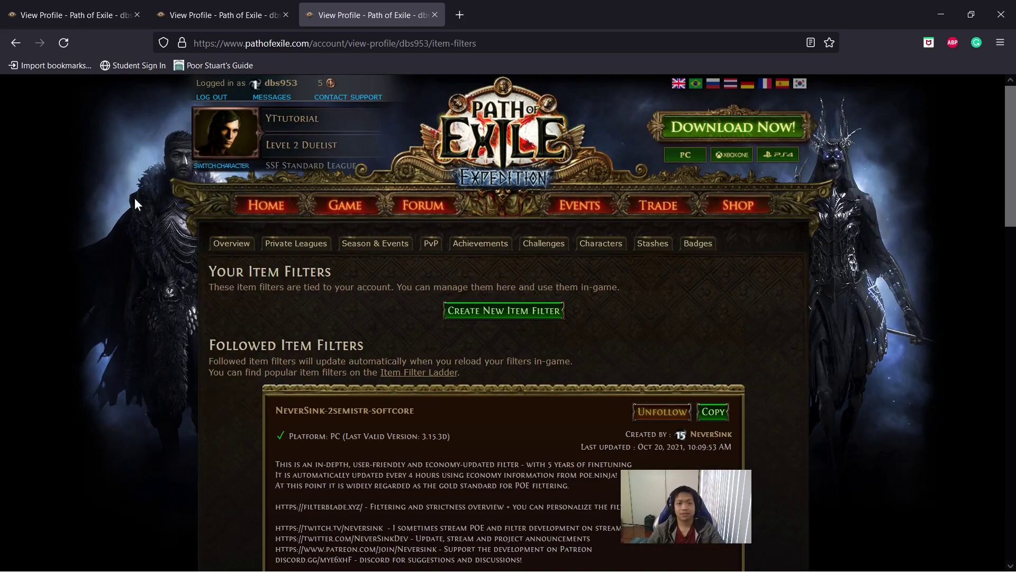
{"action": "mouse_move", "coordinate": [253, 211]}
{"action": "left_click", "coordinate": [267, 236]}
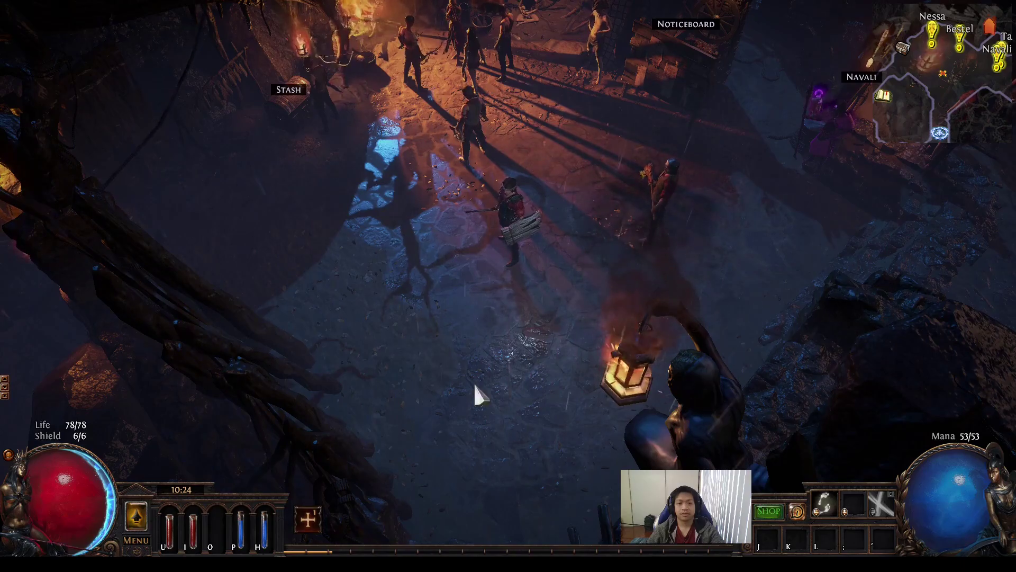
Open the game Options and load the NeverSink-1regular-softcore item filter
{"action": "key", "text": "Escape"}
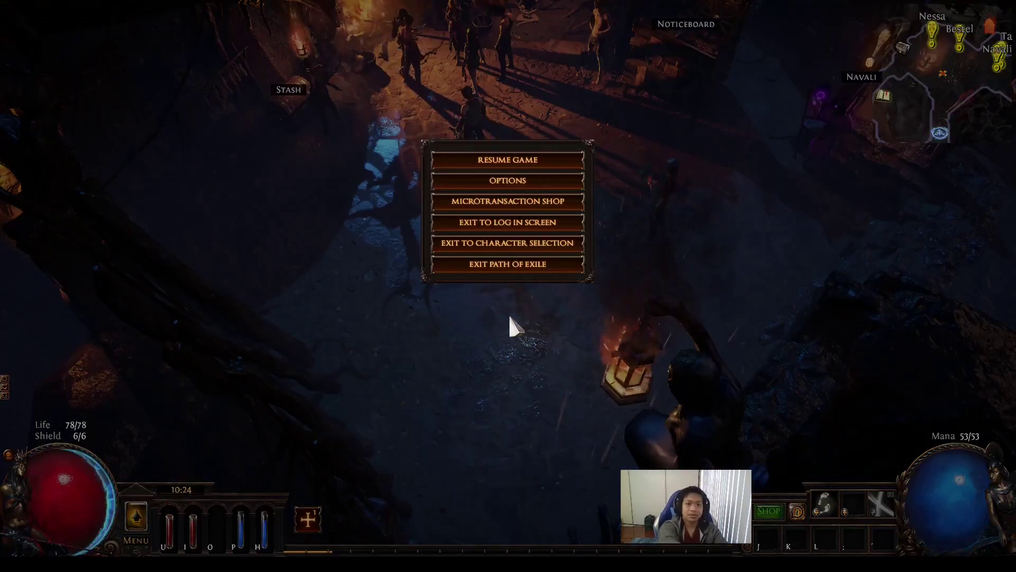
{"action": "left_click", "coordinate": [487, 182]}
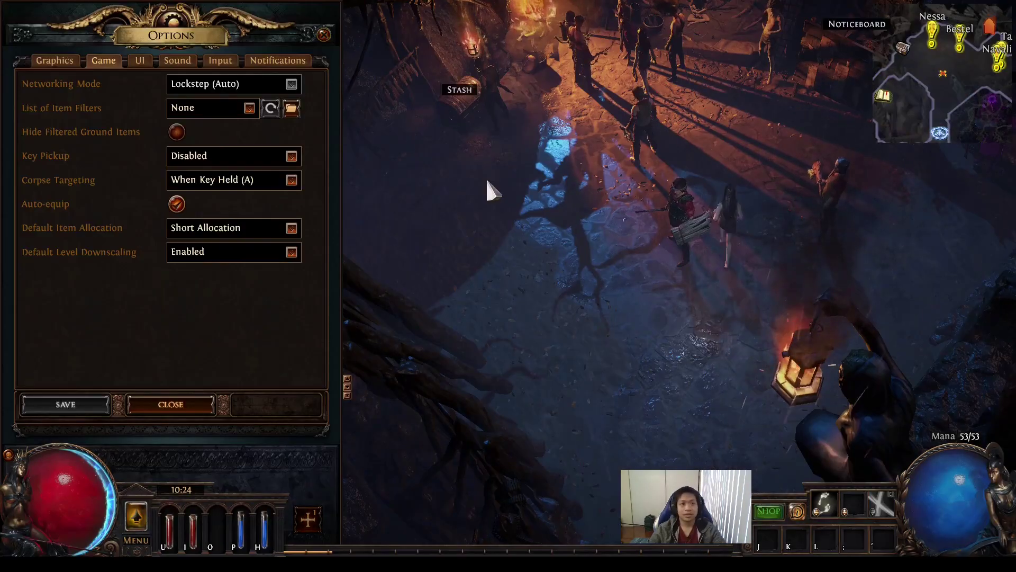
{"action": "left_click", "coordinate": [186, 112]}
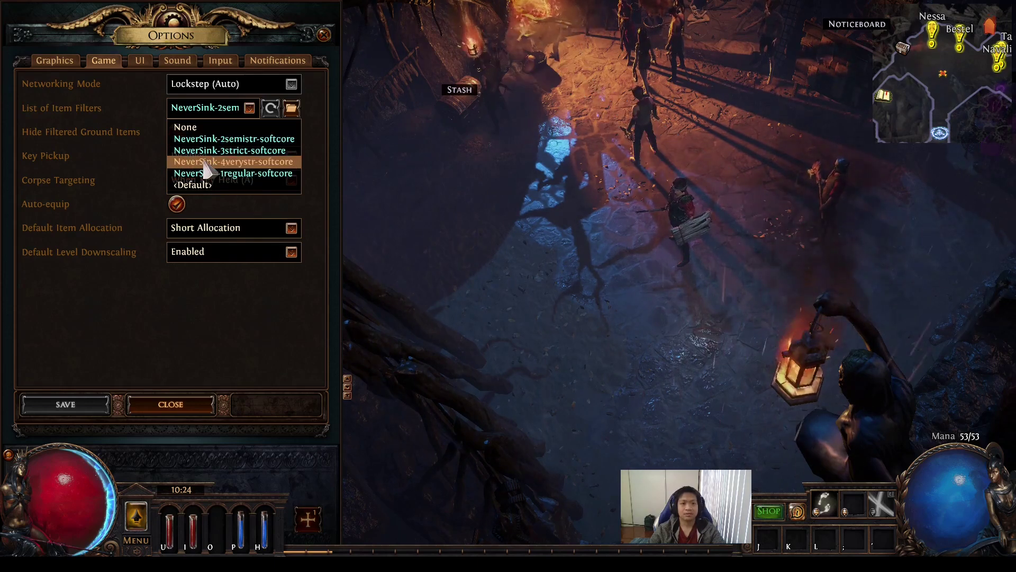
{"action": "left_click", "coordinate": [226, 174]}
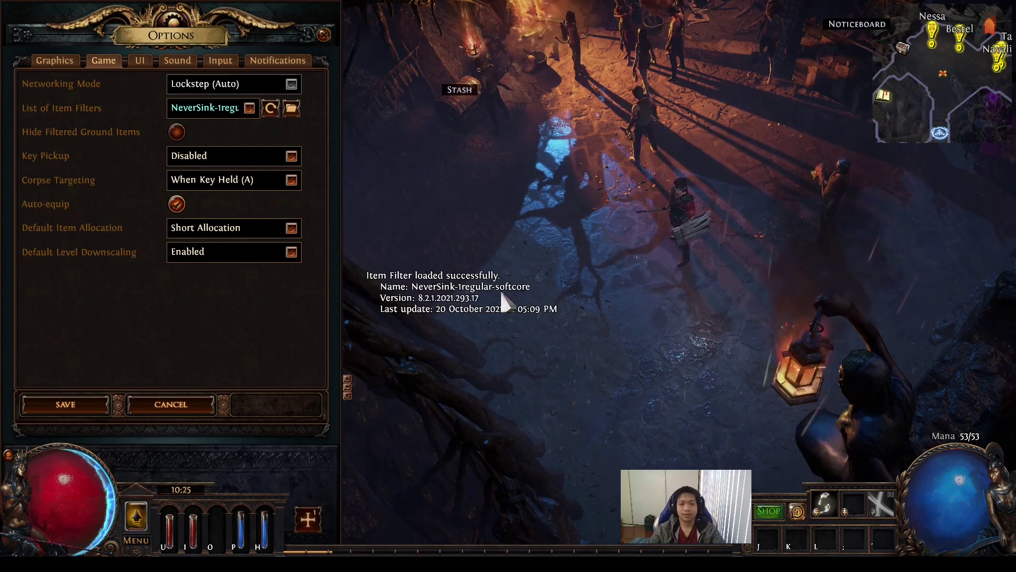
Try Default and NeverSink-4verystr-softcore, then set the filter back to NeverSink-1regular-softcore
{"action": "left_click", "coordinate": [199, 111]}
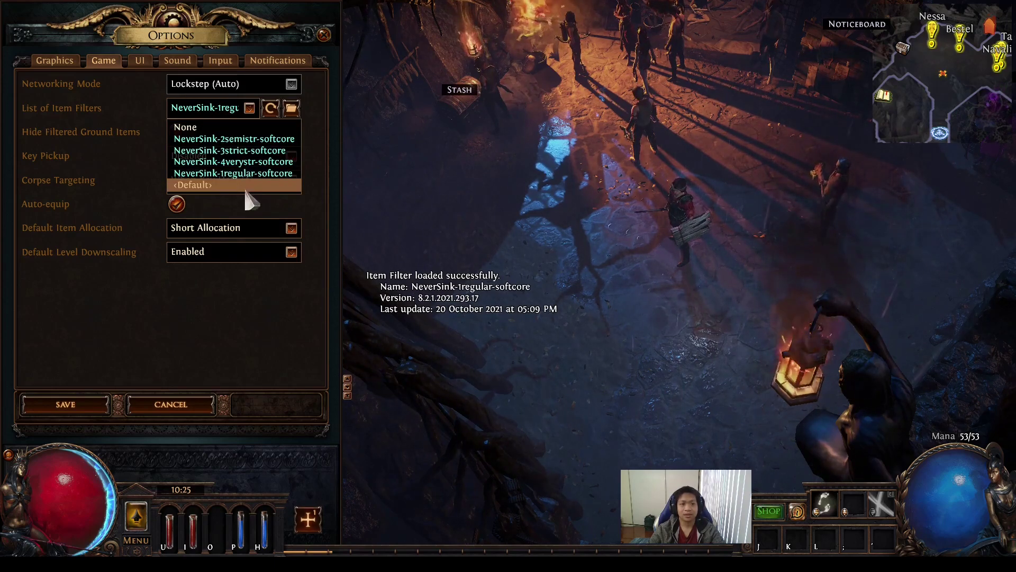
{"action": "left_click", "coordinate": [207, 185]}
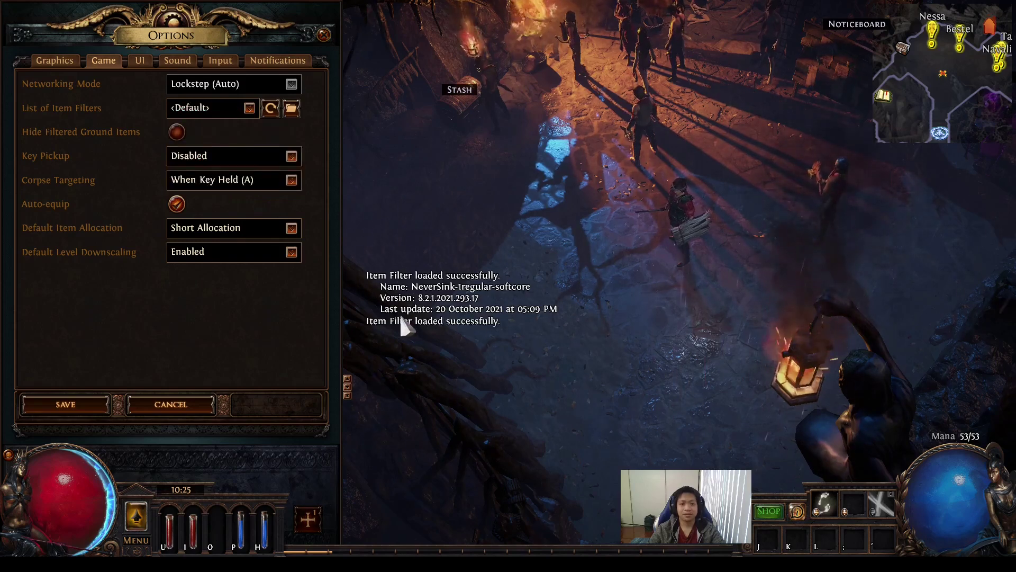
{"action": "left_click", "coordinate": [197, 111]}
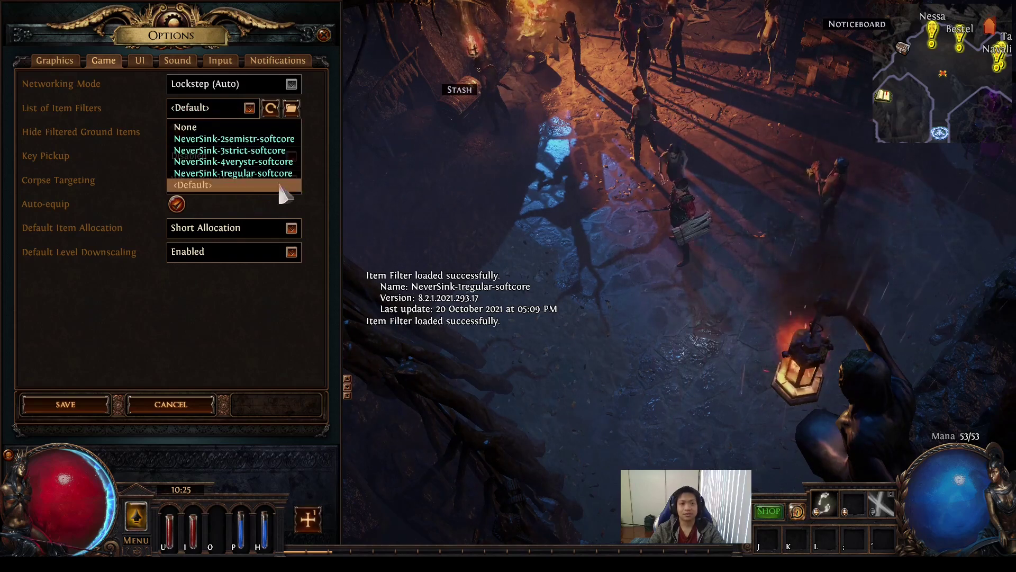
{"action": "left_click", "coordinate": [252, 162]}
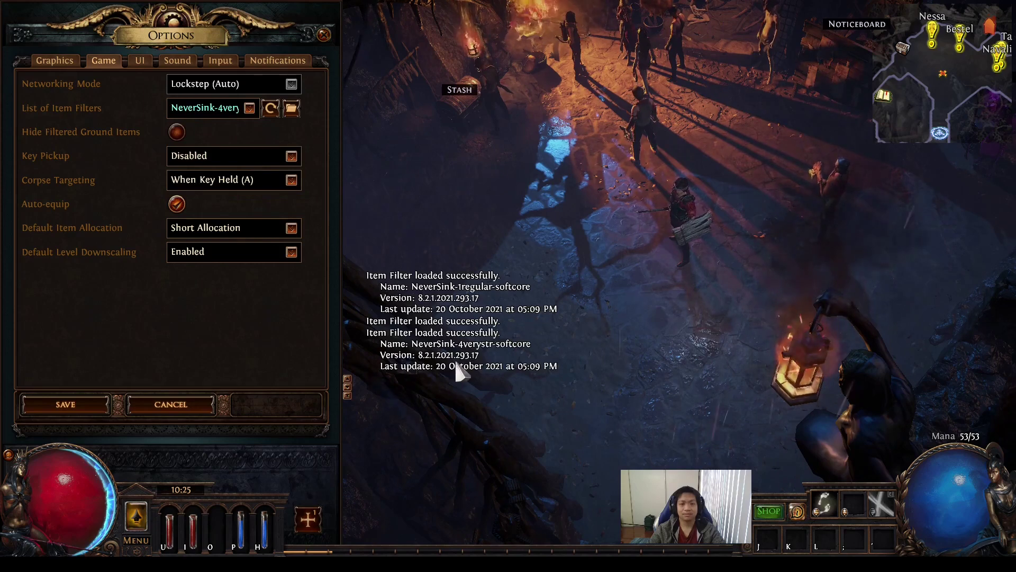
{"action": "left_click", "coordinate": [200, 108]}
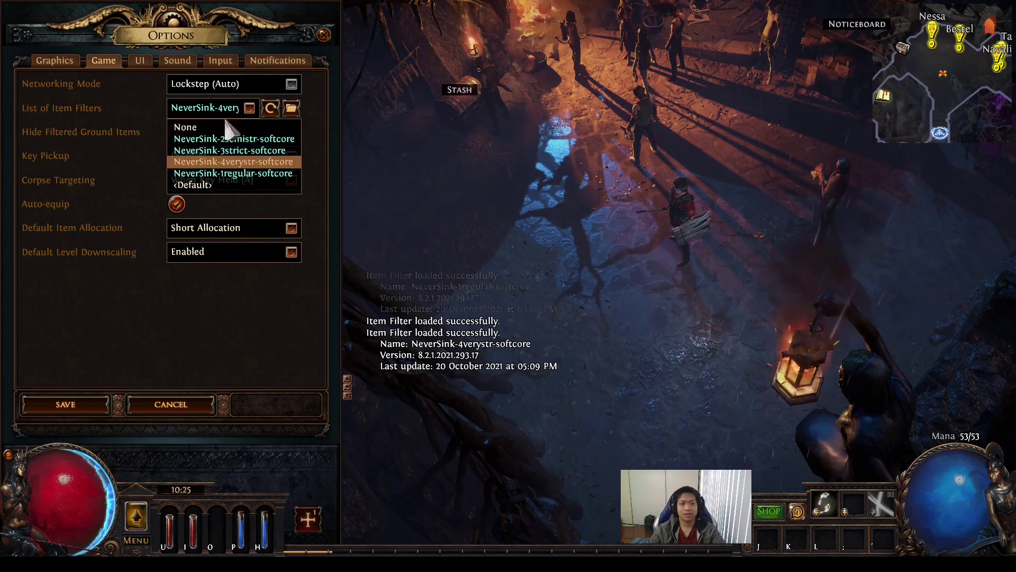
{"action": "left_click", "coordinate": [261, 173]}
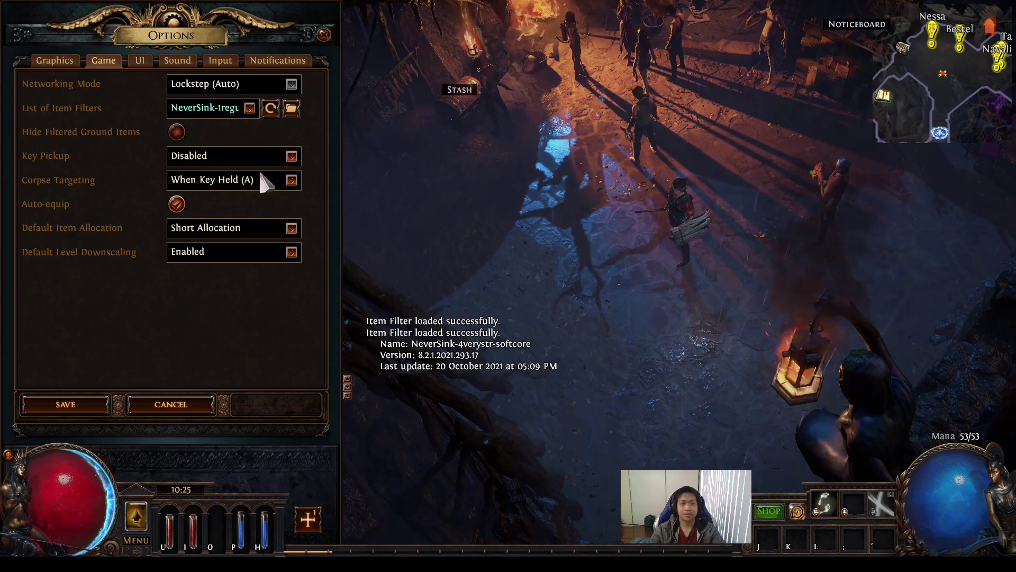
Save the changed options and travel out of town to The Coast
{"action": "left_click", "coordinate": [323, 36]}
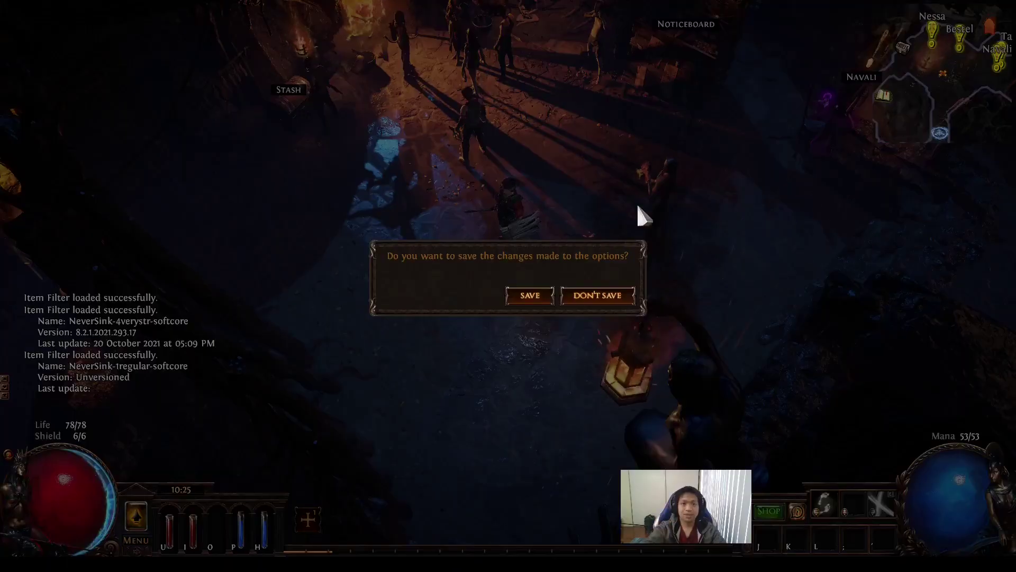
{"action": "left_click", "coordinate": [517, 301]}
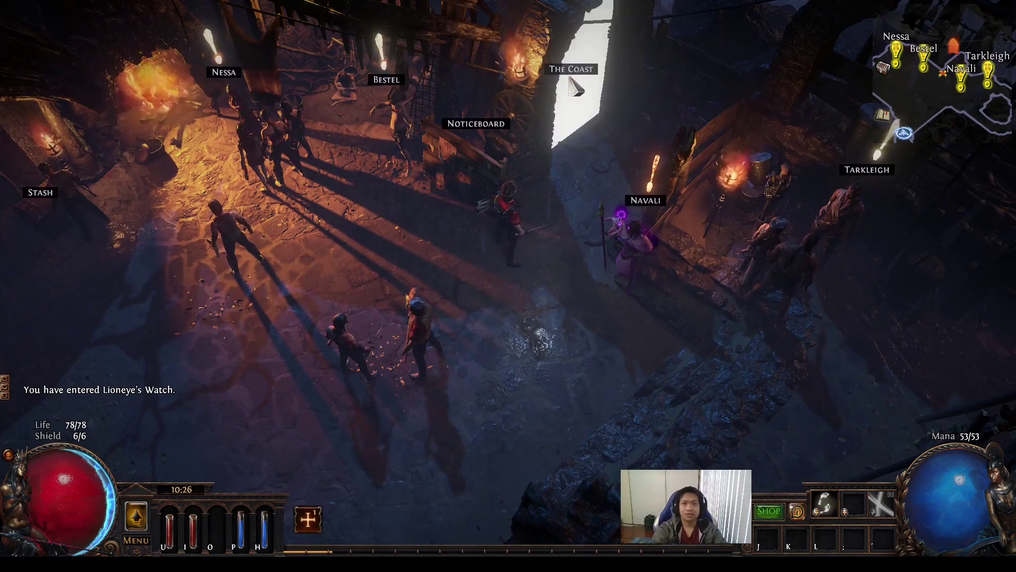
{"action": "left_click", "coordinate": [571, 79]}
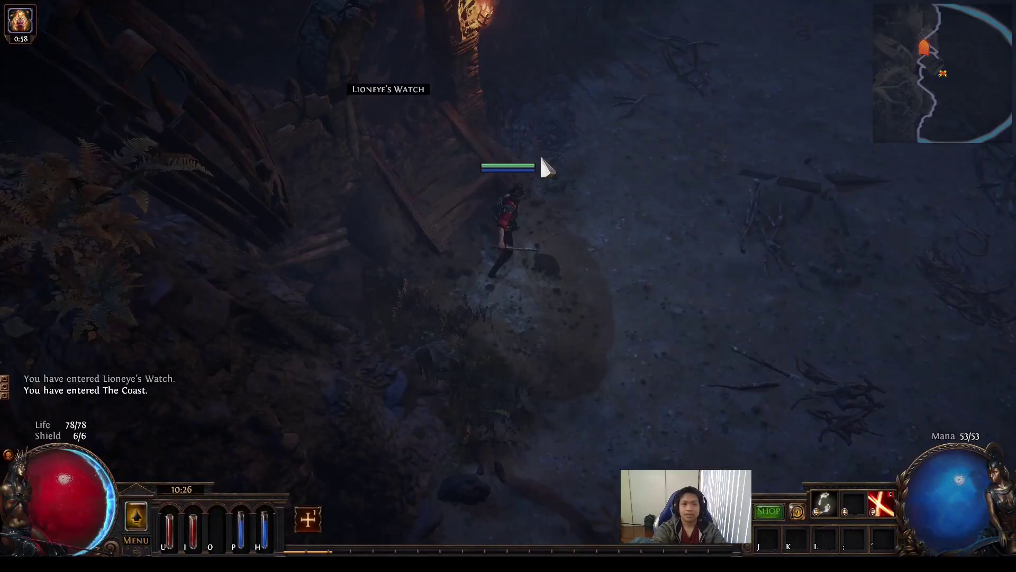
{"action": "left_click", "coordinate": [595, 266]}
Drop the Superior Splintered Tower Shield from the inventory onto the ground
{"action": "key", "text": "i"}
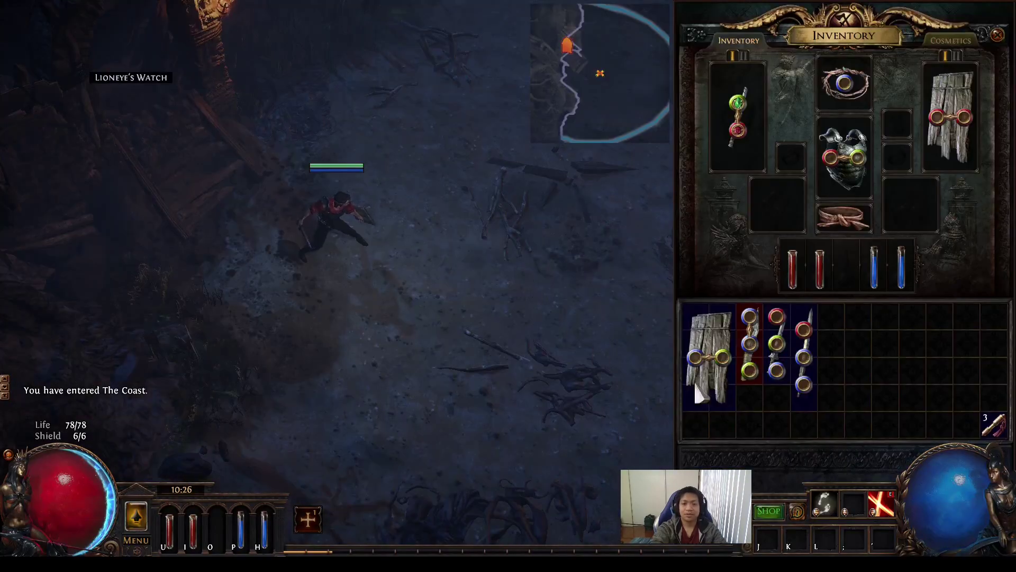
{"action": "left_click", "coordinate": [717, 358]}
{"action": "left_click", "coordinate": [423, 284]}
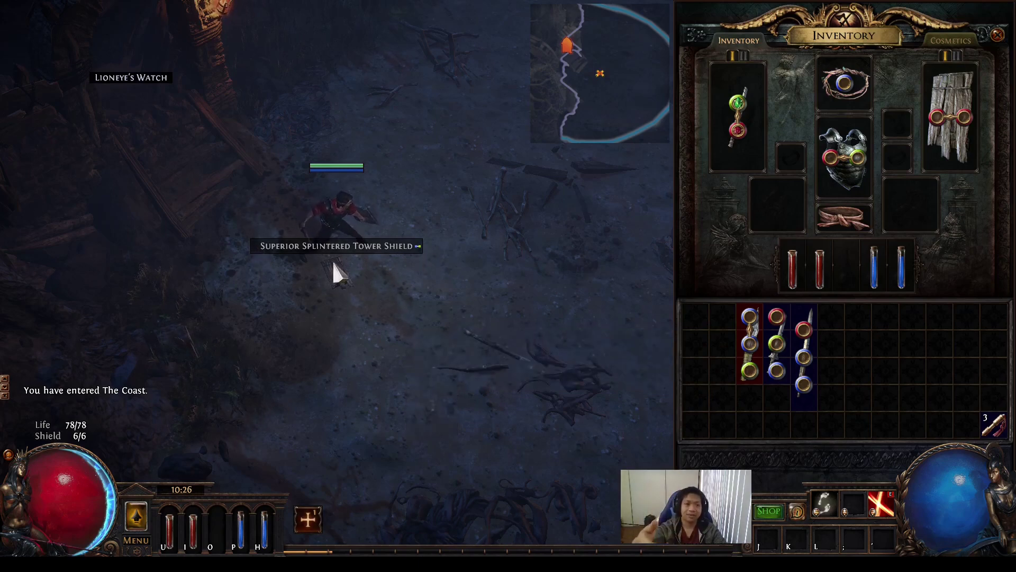
{"action": "key", "text": "Escape"}
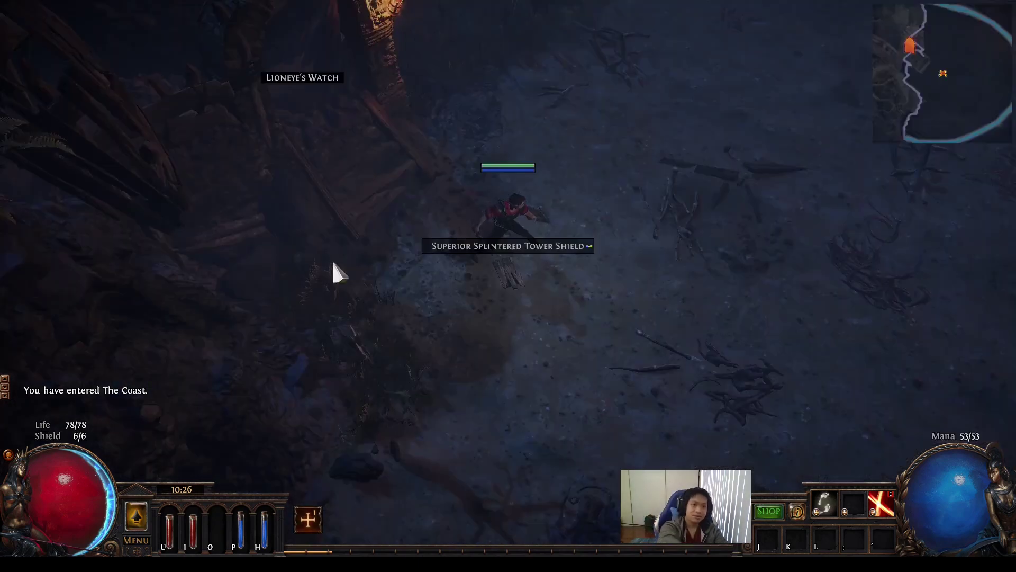
{"action": "key", "text": "Escape"}
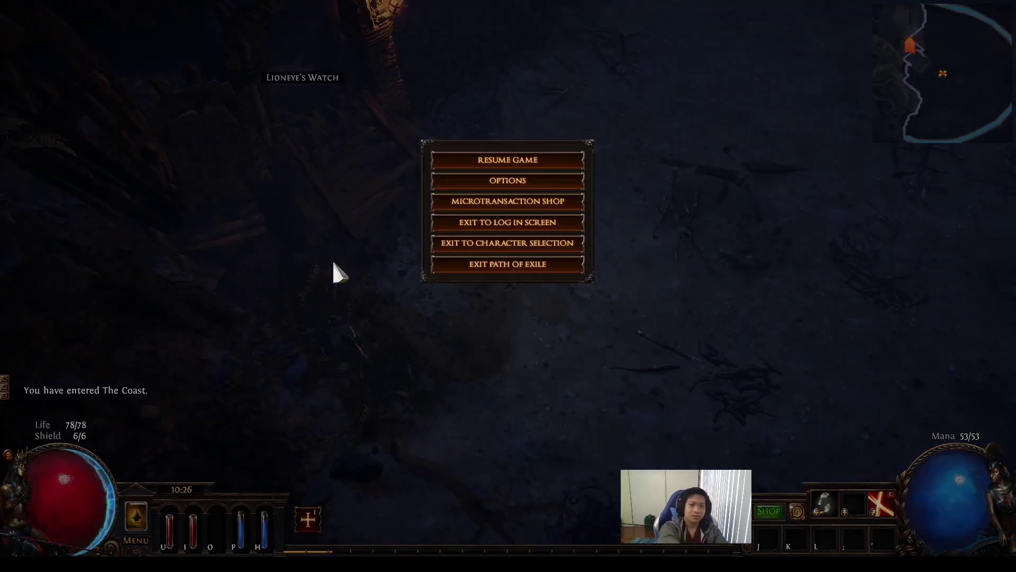
Reopen Options, check the Game tab's item filter, and move to the UI settings
{"action": "left_click", "coordinate": [494, 177]}
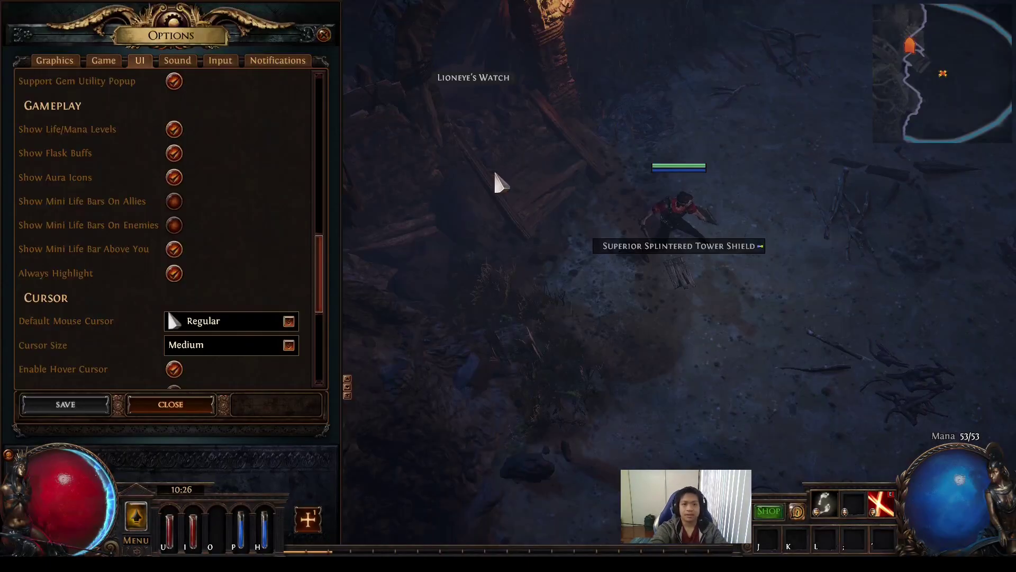
{"action": "left_click", "coordinate": [107, 59]}
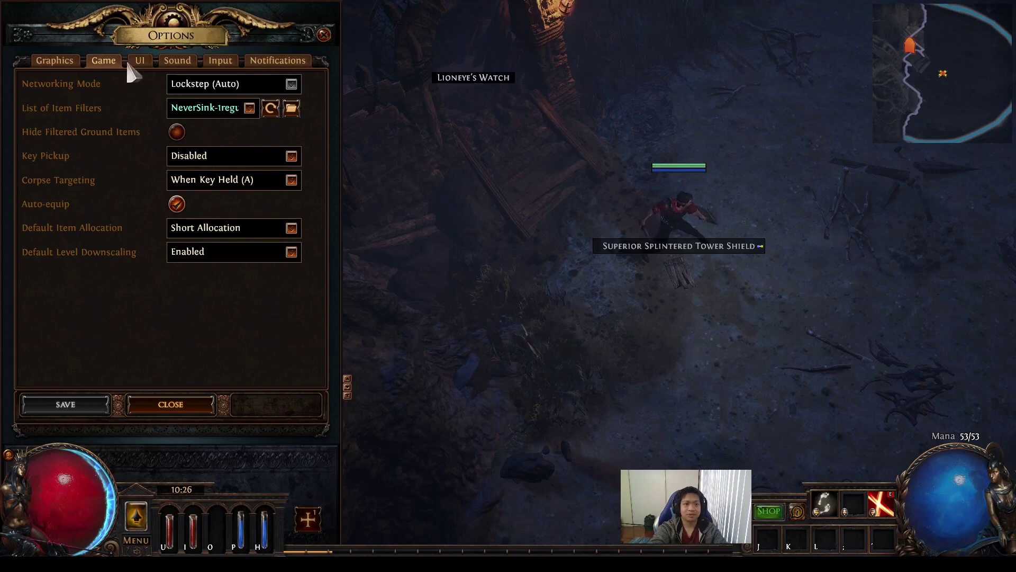
{"action": "left_click", "coordinate": [144, 62]}
{"action": "scroll", "coordinate": [238, 232], "scroll_direction": "down", "scroll_amount": 10}
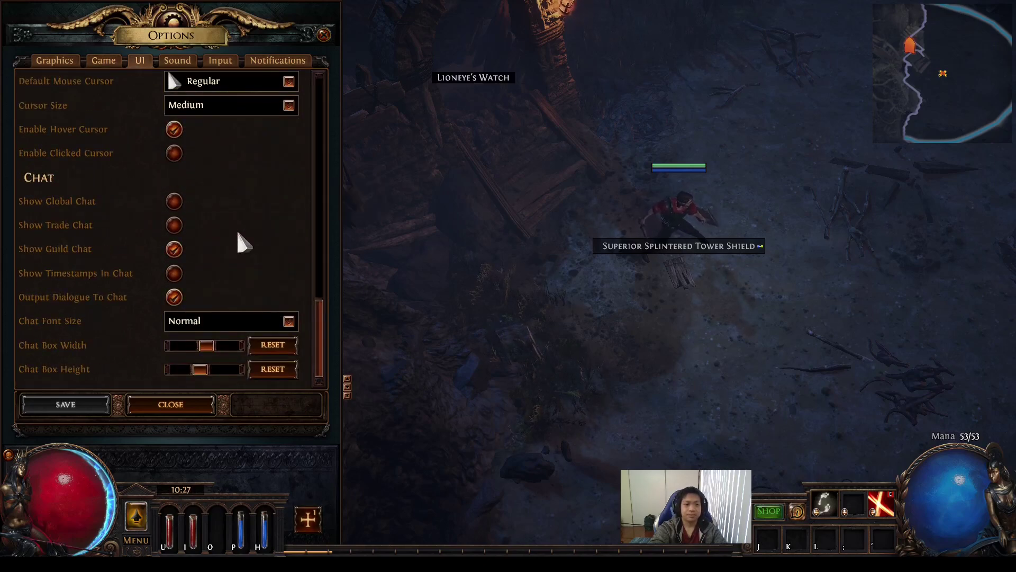
{"action": "scroll", "coordinate": [236, 231], "scroll_direction": "up", "scroll_amount": 5}
{"action": "scroll", "coordinate": [237, 231], "scroll_direction": "up", "scroll_amount": 4}
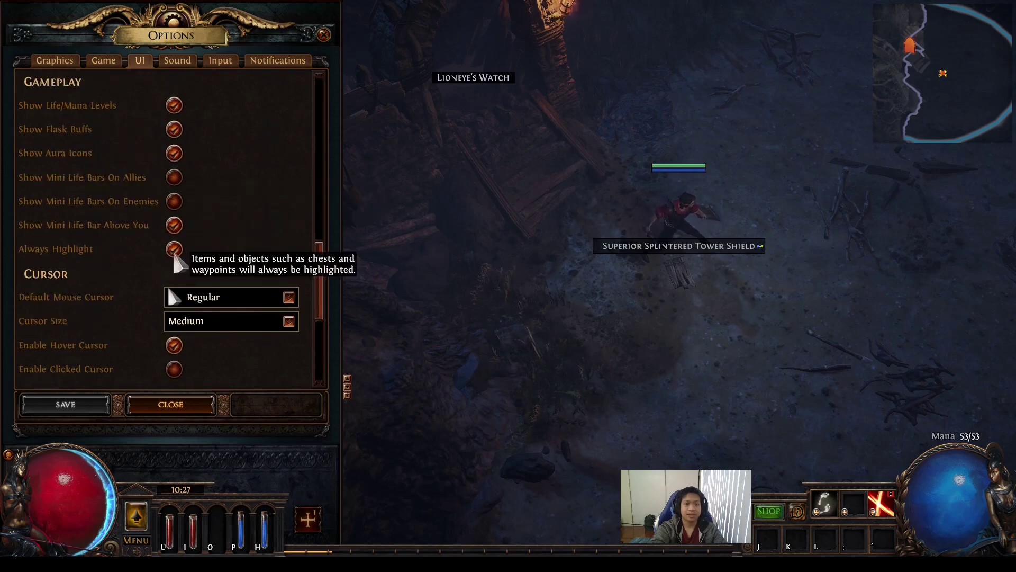
Turn Always Highlight off and back on to compare the shield's ground label
{"action": "mouse_move", "coordinate": [603, 249]}
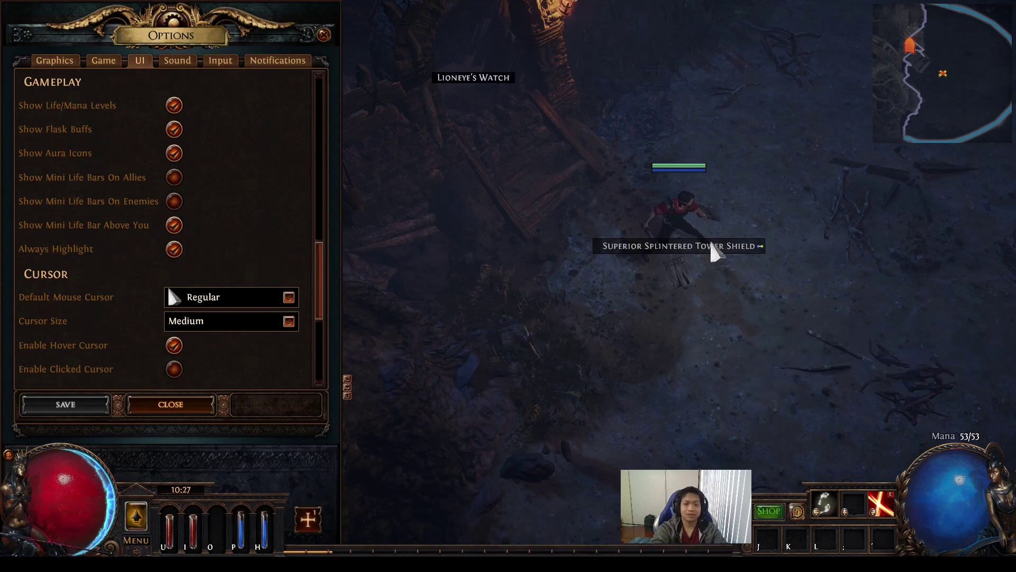
{"action": "left_click", "coordinate": [171, 253]}
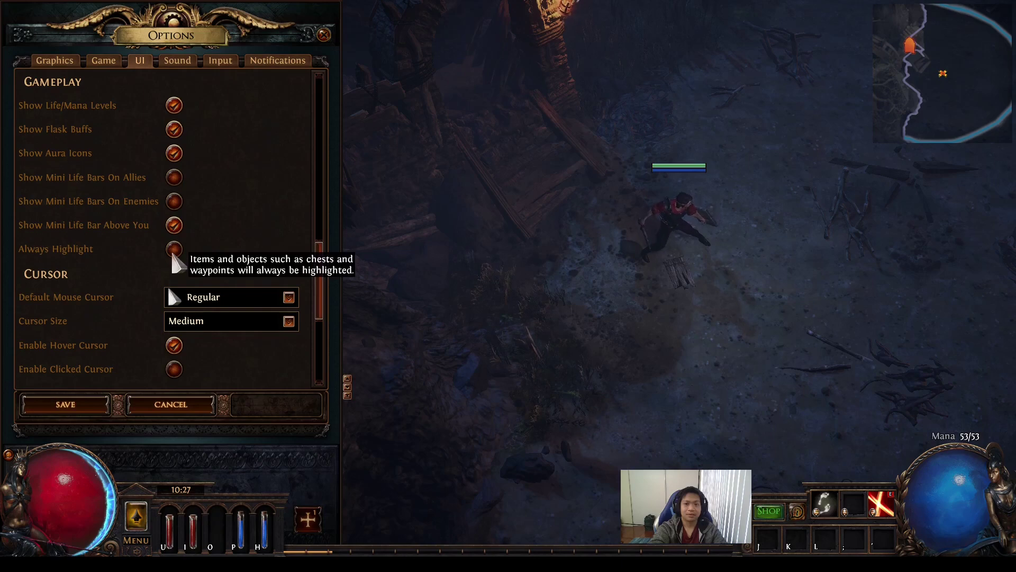
{"action": "left_click", "coordinate": [178, 255]}
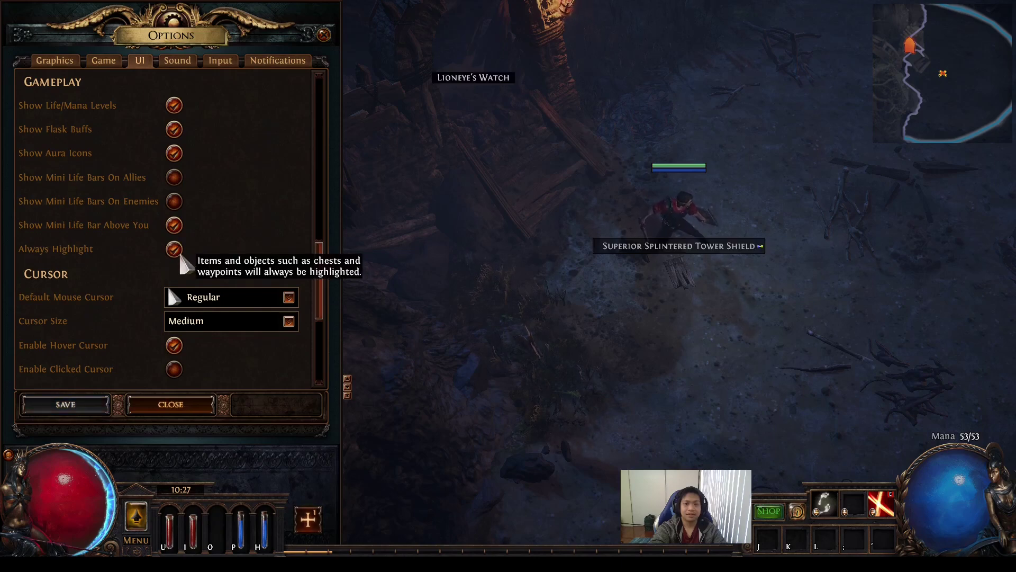